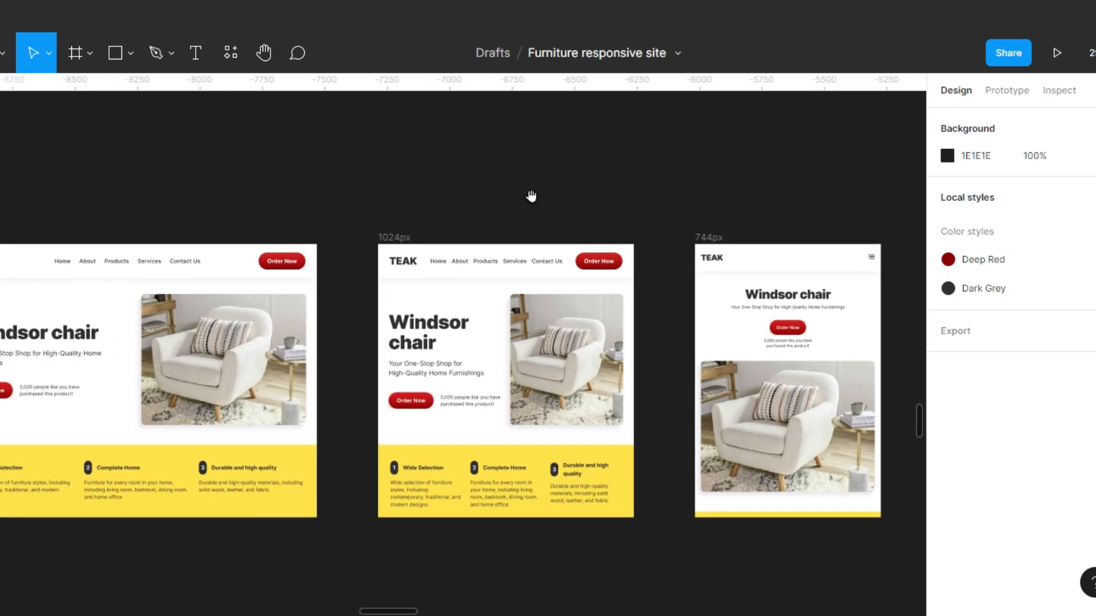
Try narrowing the 1440px frame to about 966 px wide to test its responsiveness, and undo the resize.
{"action": "left_click_drag", "start_coordinate": [436, 195], "coordinate": [606, 184]}
{"action": "left_click_drag", "start_coordinate": [529, 189], "coordinate": [585, 190]}
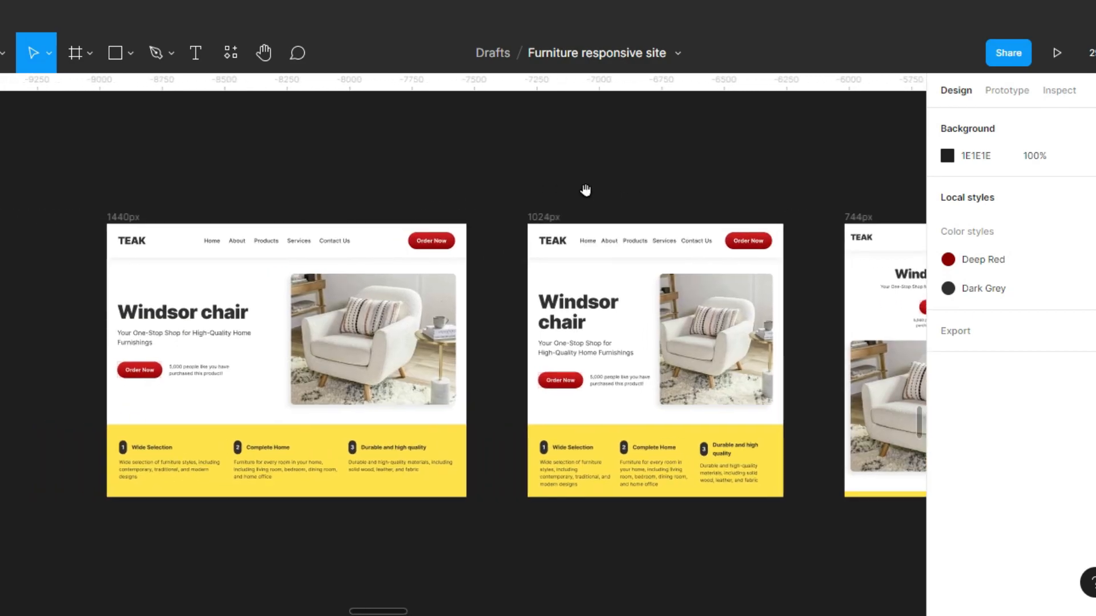
{"action": "left_click", "coordinate": [463, 328]}
{"action": "left_click_drag", "start_coordinate": [368, 321], "coordinate": [348, 321]}
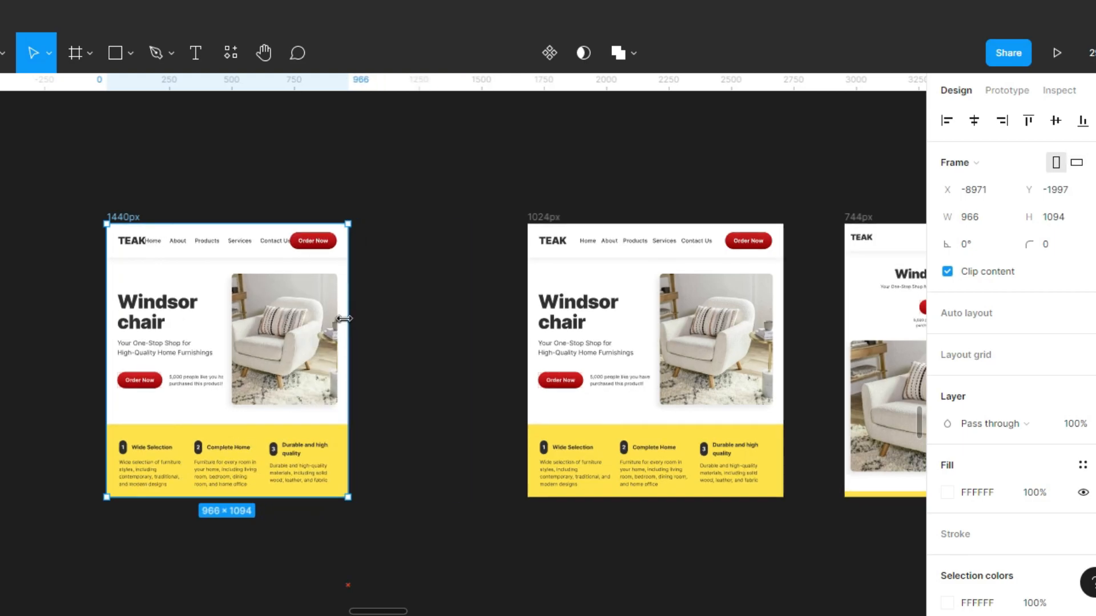
{"action": "key", "text": "ctrl+z"}
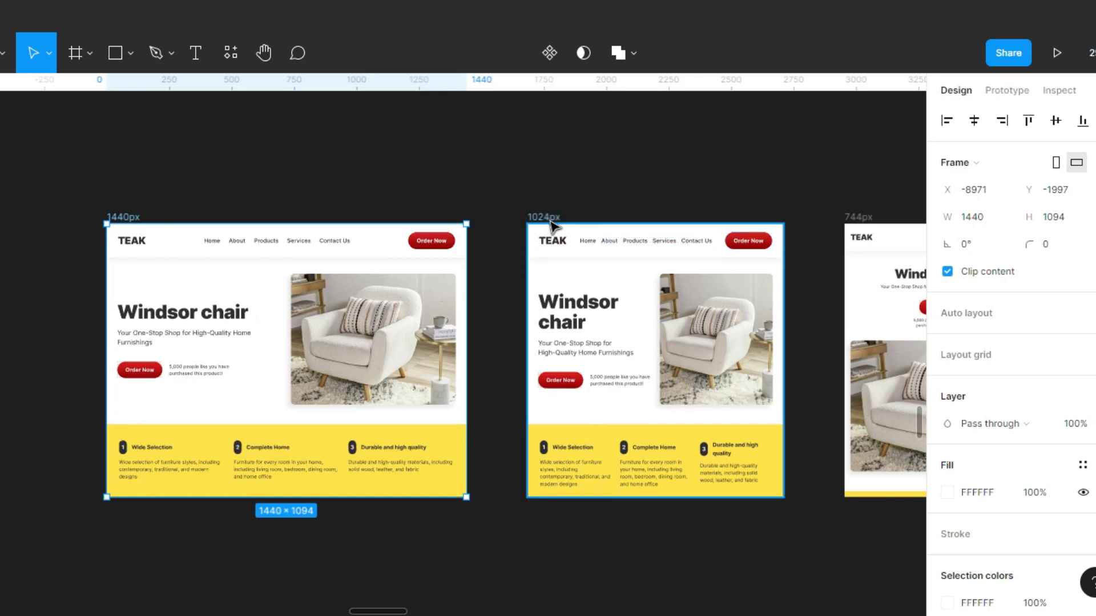
Try narrowing the 1024px frame to about 494 px wide to test its reflow, and undo the resize.
{"action": "left_click", "coordinate": [552, 222]}
{"action": "left_click_drag", "start_coordinate": [712, 314], "coordinate": [651, 314]}
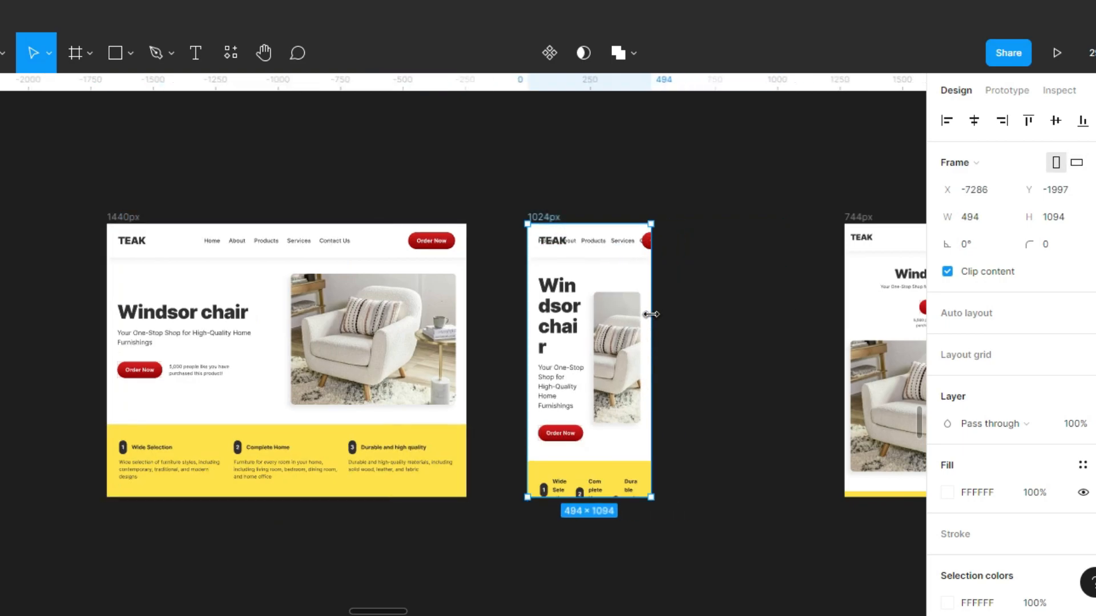
{"action": "key", "text": "ctrl+z"}
Try resizing the 744px and 375px frames horizontally to test their layouts, restoring their original widths.
{"action": "scroll", "coordinate": [470, 318], "scroll_direction": "right", "scroll_amount": 5}
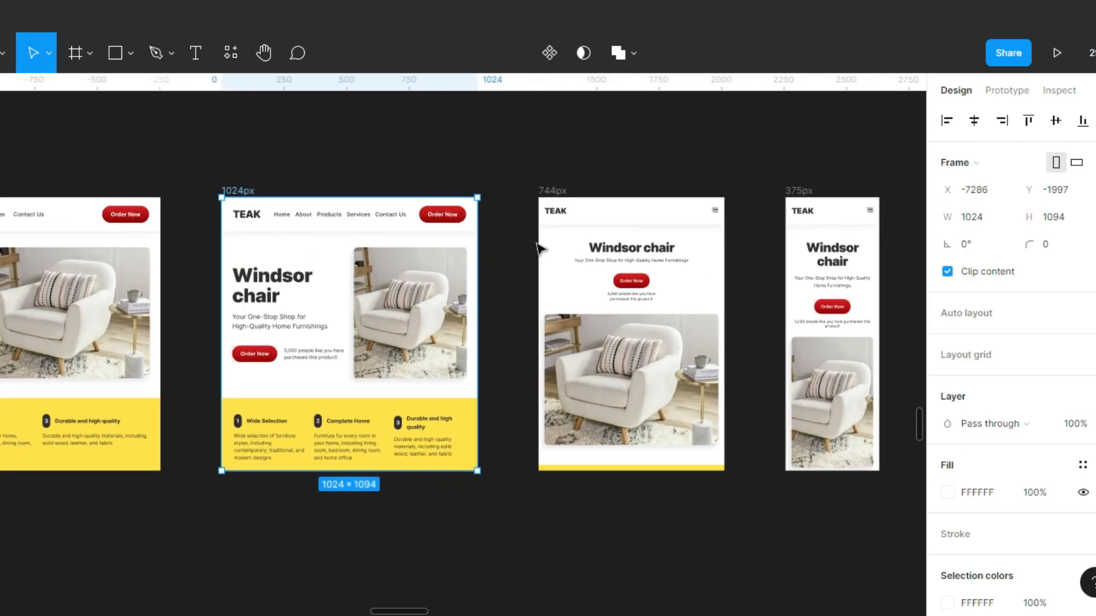
{"action": "left_click", "coordinate": [723, 274]}
{"action": "left_click_drag", "start_coordinate": [724, 274], "coordinate": [724, 299]}
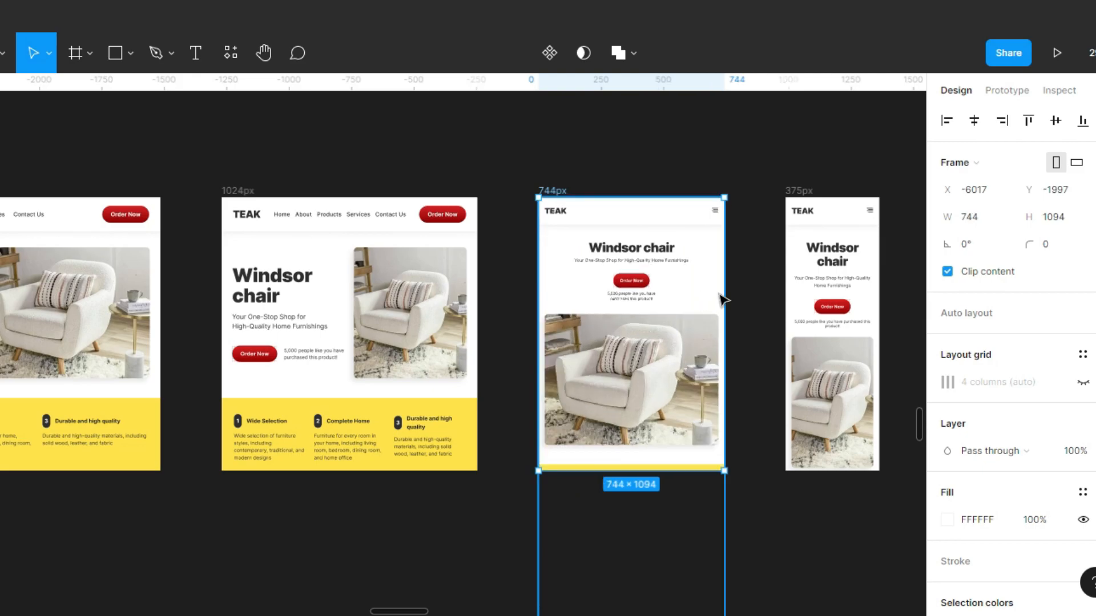
{"action": "left_click", "coordinate": [879, 276]}
{"action": "left_click_drag", "start_coordinate": [847, 279], "coordinate": [834, 280]}
{"action": "key", "text": "ctrl+z"}
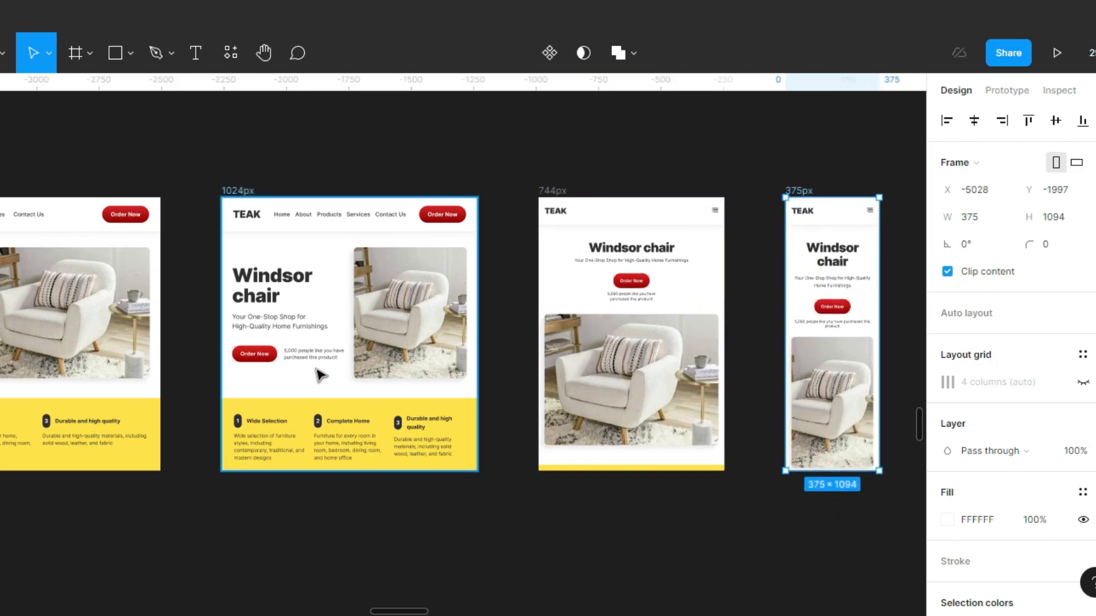
Extend the 1024px frame downward to about 3668 px tall to reveal the whole page through the footer.
{"action": "scroll", "coordinate": [525, 302], "scroll_direction": "left", "scroll_amount": 5}
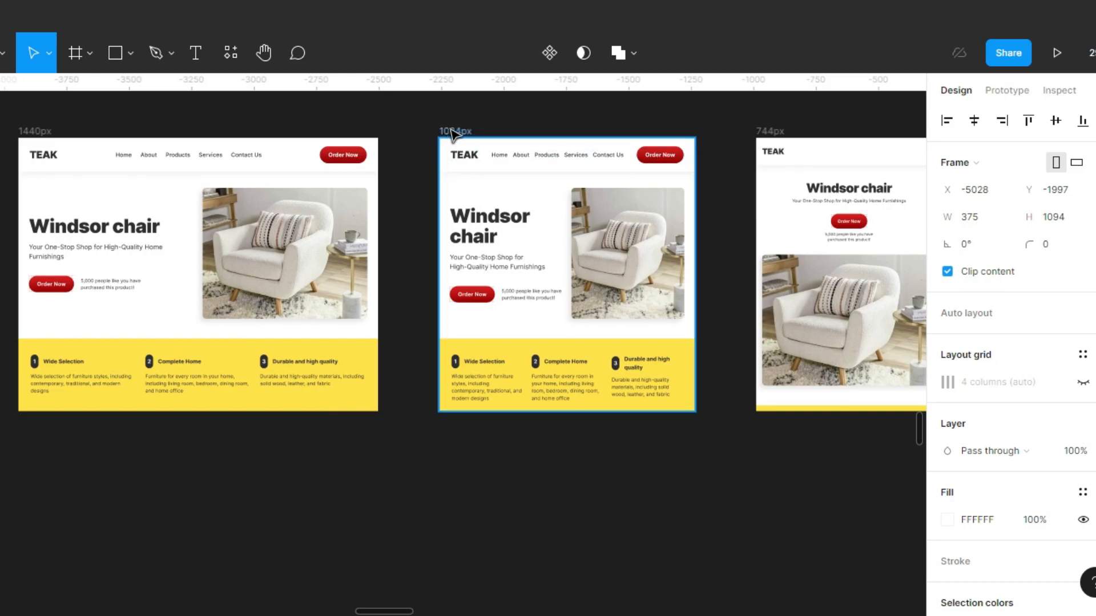
{"action": "left_click", "coordinate": [452, 132]}
{"action": "scroll", "coordinate": [514, 264], "scroll_direction": "down", "scroll_amount": 3}
{"action": "left_click_drag", "start_coordinate": [547, 282], "coordinate": [616, 578]}
{"action": "left_click_drag", "start_coordinate": [634, 460], "coordinate": [622, 244]}
{"action": "left_click_drag", "start_coordinate": [579, 364], "coordinate": [600, 484]}
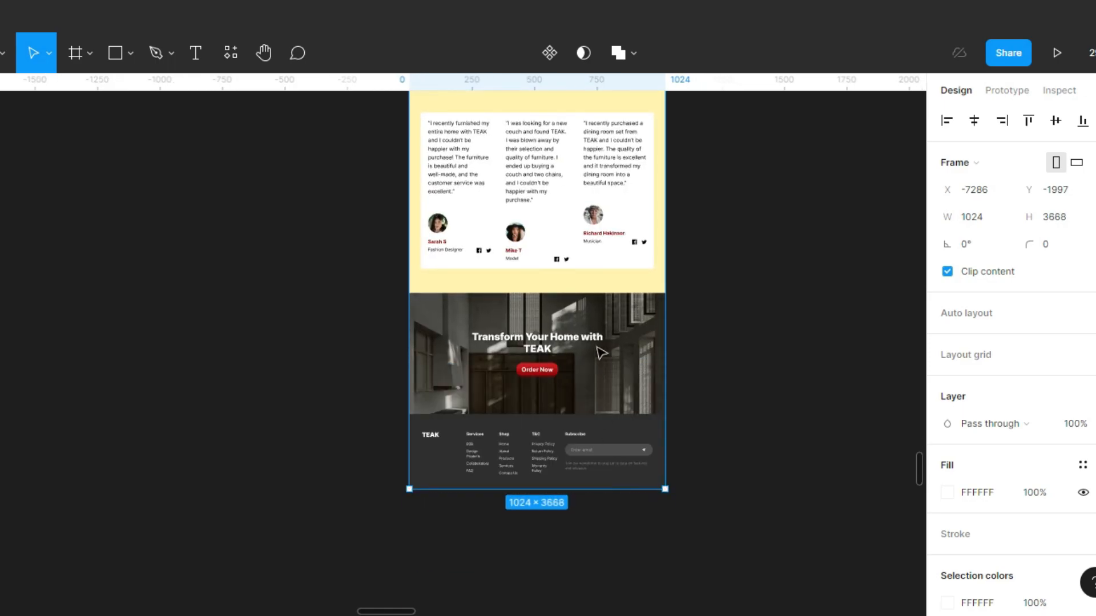
Try widening the 1024px frame to about 1246 px, inspect how its sections reflow down to the footer, and undo the widening.
{"action": "scroll", "coordinate": [580, 320], "scroll_direction": "up", "scroll_amount": 7}
{"action": "scroll", "coordinate": [557, 383], "scroll_direction": "up", "scroll_amount": 1}
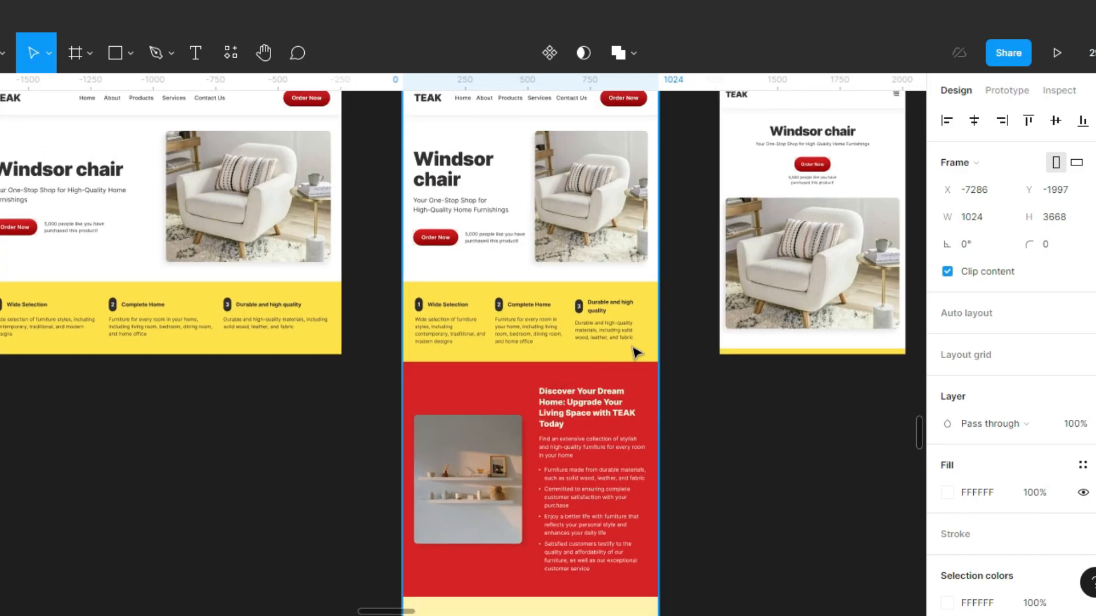
{"action": "left_click_drag", "start_coordinate": [676, 341], "coordinate": [714, 343]}
{"action": "scroll", "coordinate": [679, 319], "scroll_direction": "up", "scroll_amount": 4}
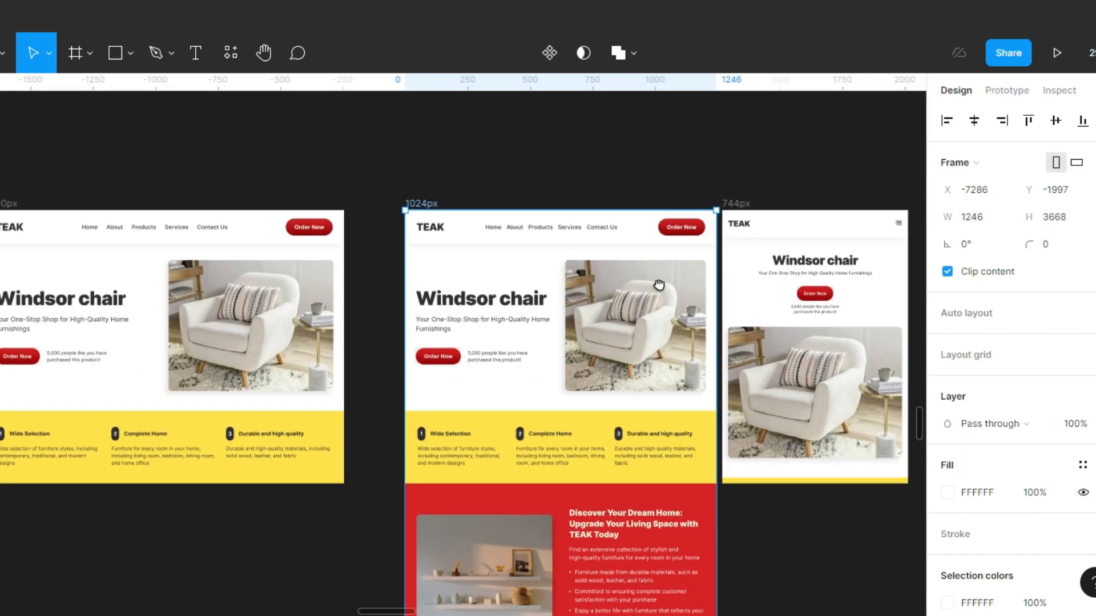
{"action": "scroll", "coordinate": [639, 291], "scroll_direction": "down", "scroll_amount": 12}
{"action": "scroll", "coordinate": [627, 297], "scroll_direction": "down", "scroll_amount": 7}
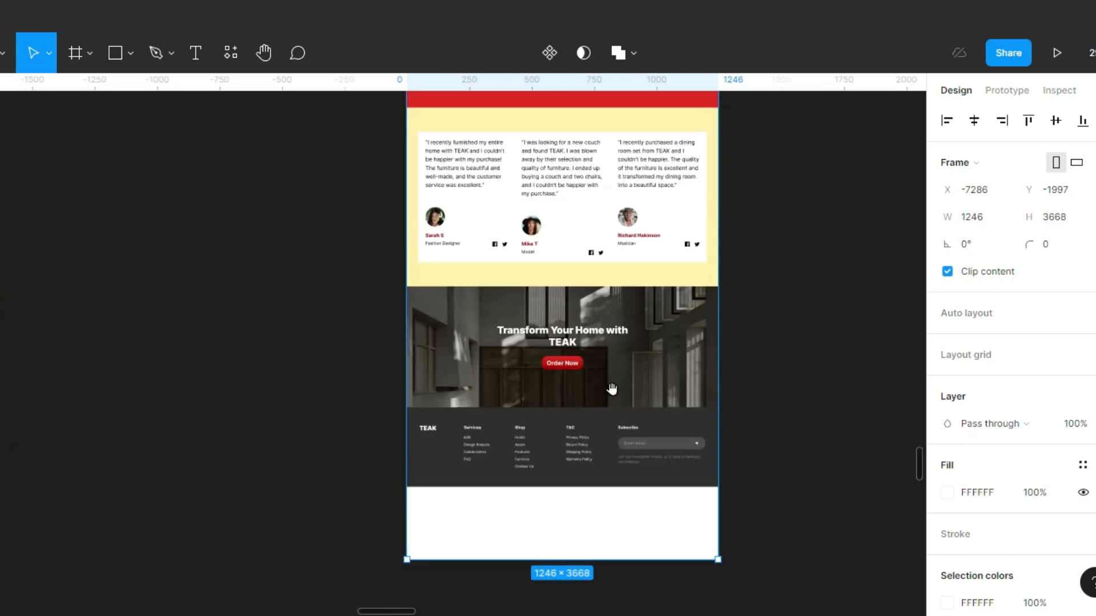
{"action": "scroll", "coordinate": [602, 437], "scroll_direction": "up", "scroll_amount": 6}
{"action": "scroll", "coordinate": [602, 437], "scroll_direction": "left", "scroll_amount": 1}
{"action": "scroll", "coordinate": [602, 437], "scroll_direction": "up", "scroll_amount": 12}
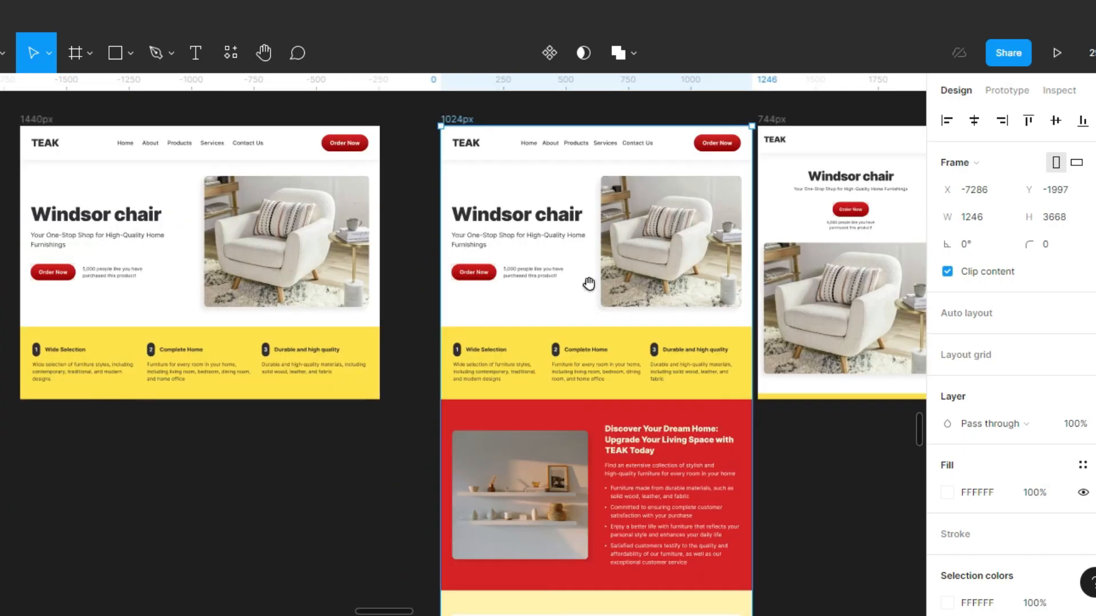
{"action": "scroll", "coordinate": [600, 384], "scroll_direction": "left", "scroll_amount": 1}
{"action": "key", "text": "ctrl+z"}
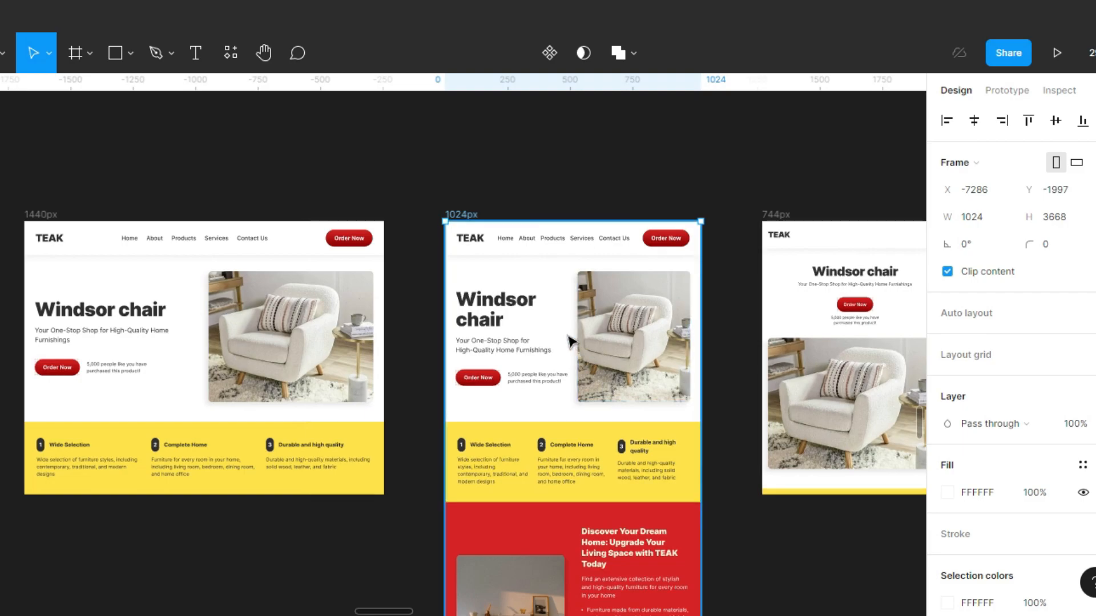
{"action": "scroll", "coordinate": [572, 336], "scroll_direction": "down", "scroll_amount": 1}
{"action": "scroll", "coordinate": [654, 196], "scroll_direction": "down", "scroll_amount": 1}
{"action": "scroll", "coordinate": [526, 196], "scroll_direction": "right", "scroll_amount": 3}
{"action": "scroll", "coordinate": [590, 188], "scroll_direction": "left", "scroll_amount": 2}
{"action": "left_click_drag", "start_coordinate": [647, 185], "coordinate": [611, 178]}
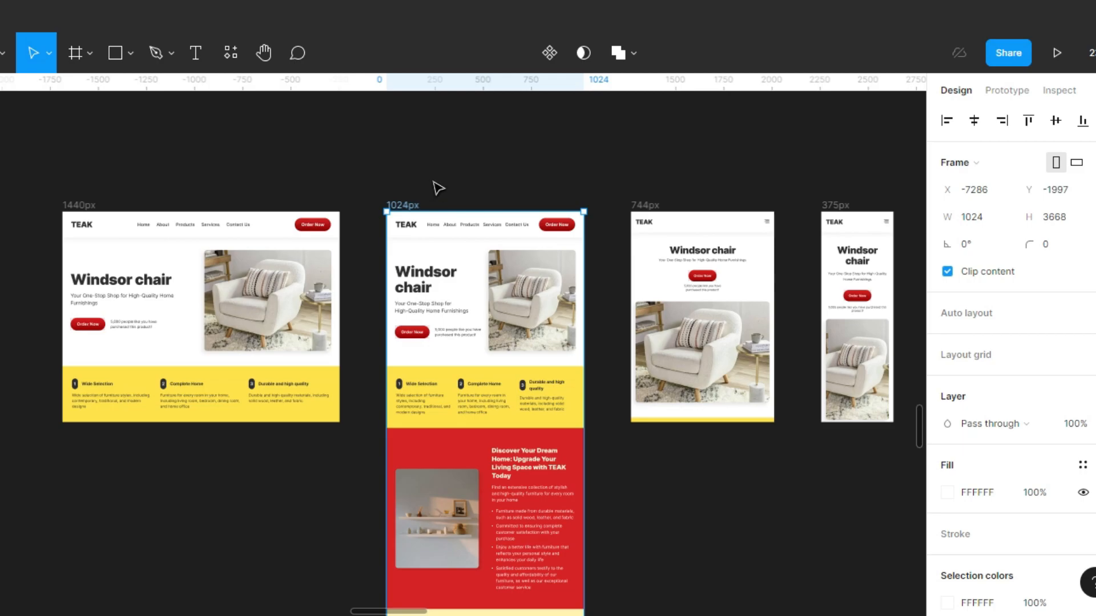
Run the Breakpoints plugin and continue with its free trial for this file.
{"action": "left_click", "coordinate": [232, 54]}
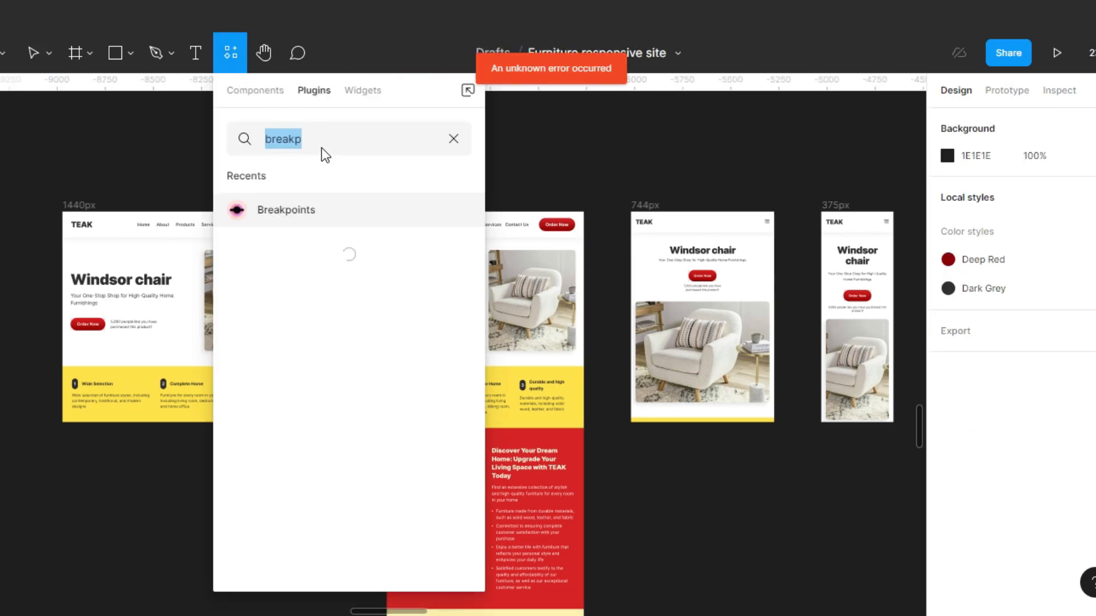
{"action": "left_click", "coordinate": [282, 211]}
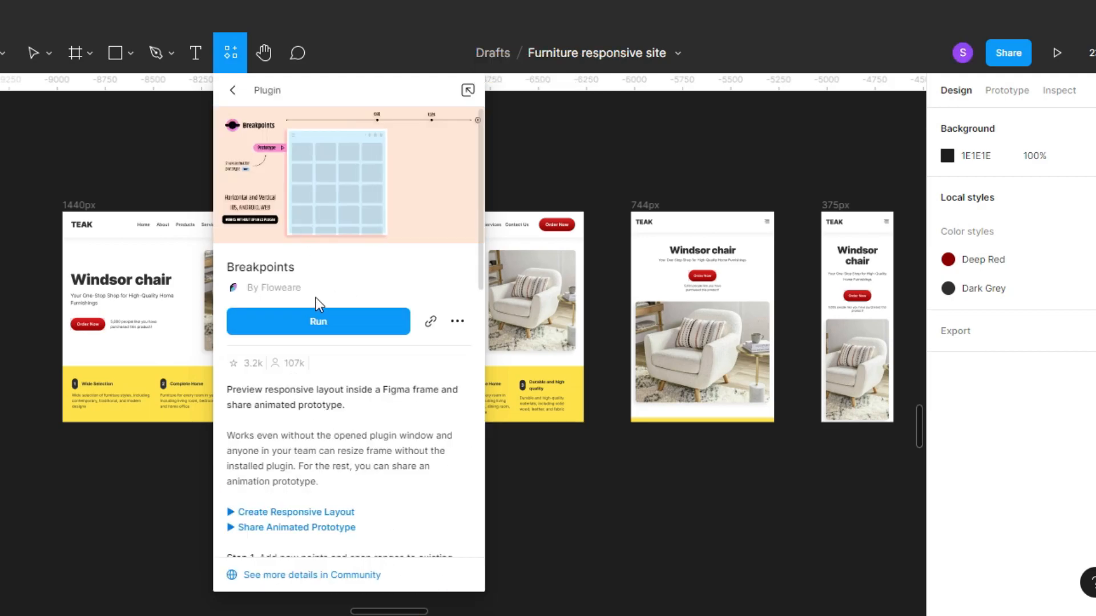
{"action": "left_click", "coordinate": [313, 318]}
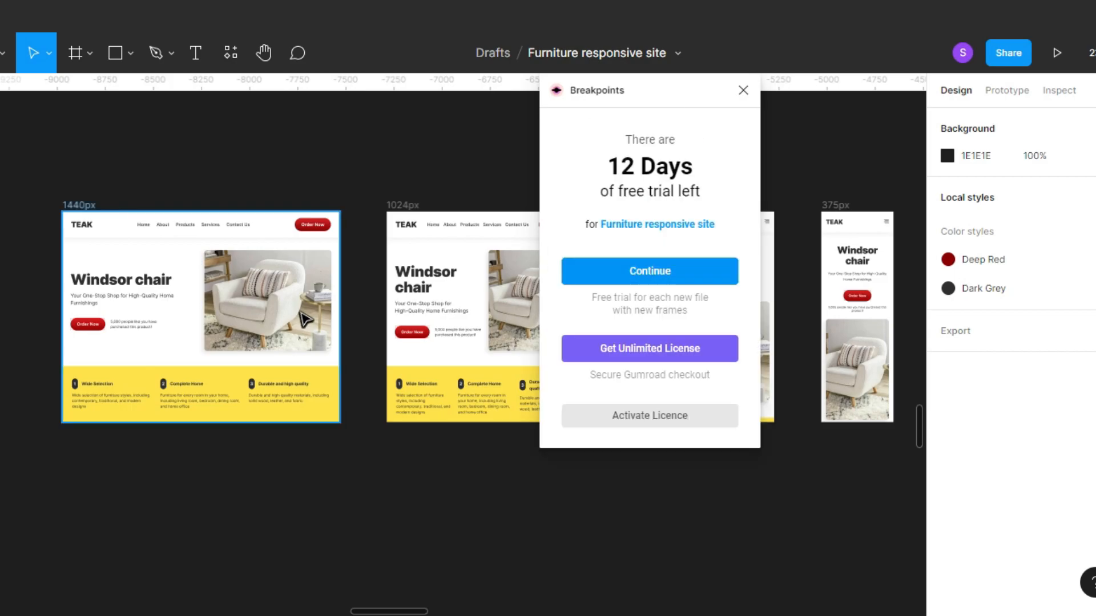
{"action": "left_click", "coordinate": [650, 271]}
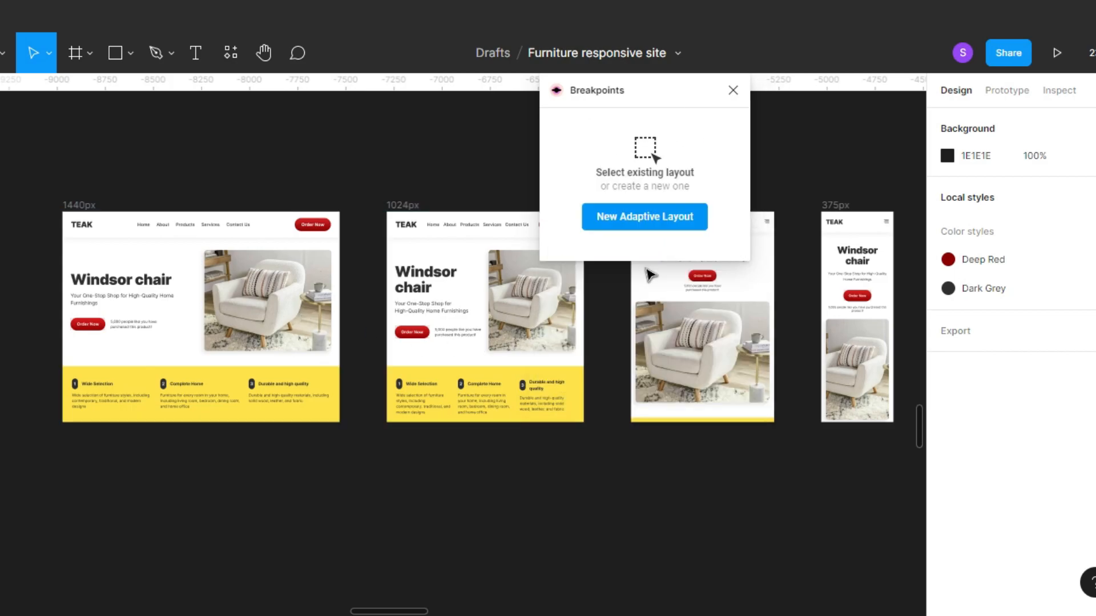
Create a new adaptive layout with the Breakpoints plugin, keeping its window clear of the new layout.
{"action": "left_click_drag", "start_coordinate": [470, 168], "coordinate": [491, 284]}
{"action": "left_click_drag", "start_coordinate": [609, 100], "coordinate": [521, 130]}
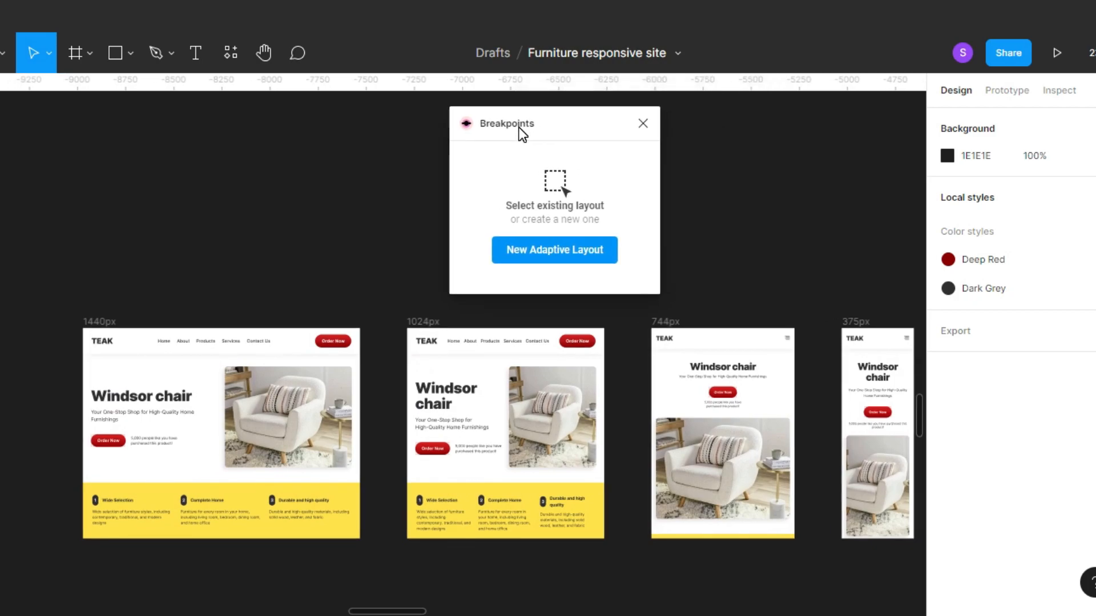
{"action": "left_click", "coordinate": [562, 251]}
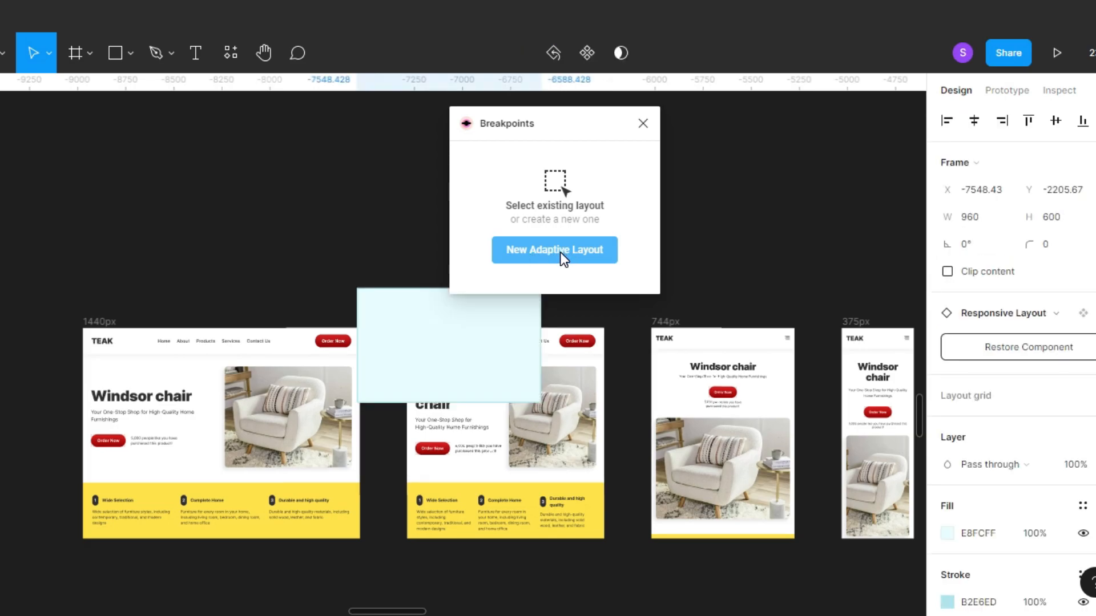
{"action": "left_click_drag", "start_coordinate": [559, 119], "coordinate": [661, 109]}
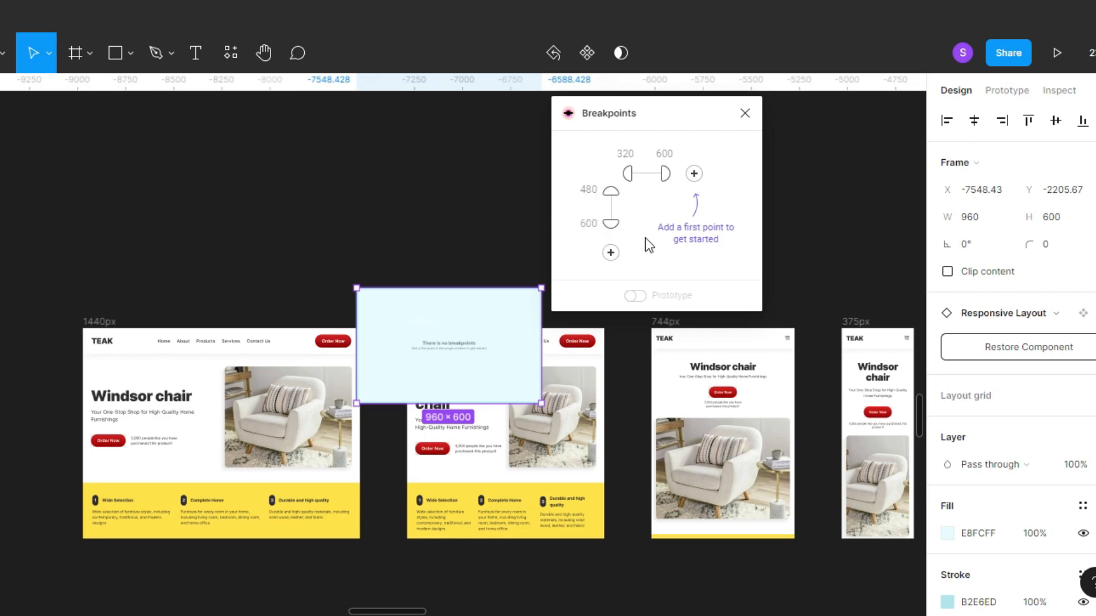
{"action": "left_click_drag", "start_coordinate": [671, 118], "coordinate": [716, 112]}
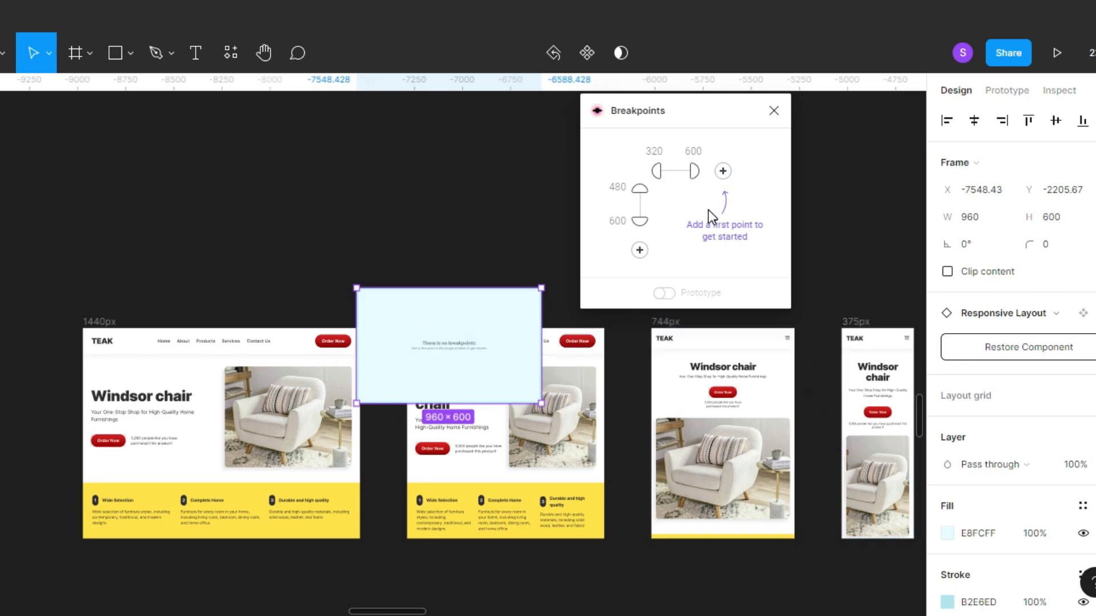
Add three horizontal breakpoints to the adaptive layout at the default 600, 960 and 1280 widths.
{"action": "left_click", "coordinate": [723, 171]}
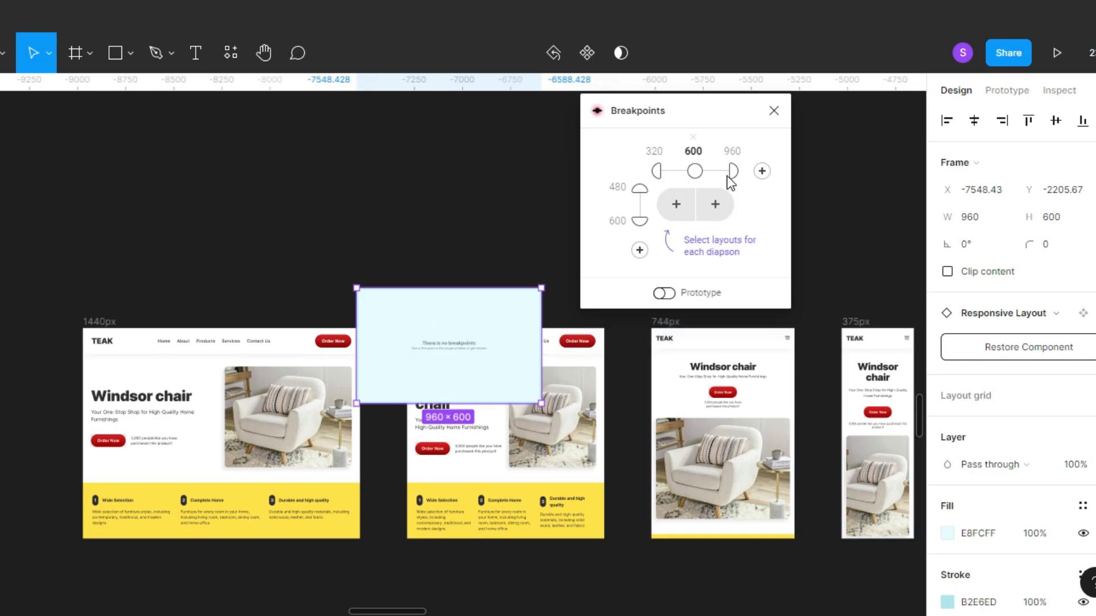
{"action": "left_click", "coordinate": [761, 171]}
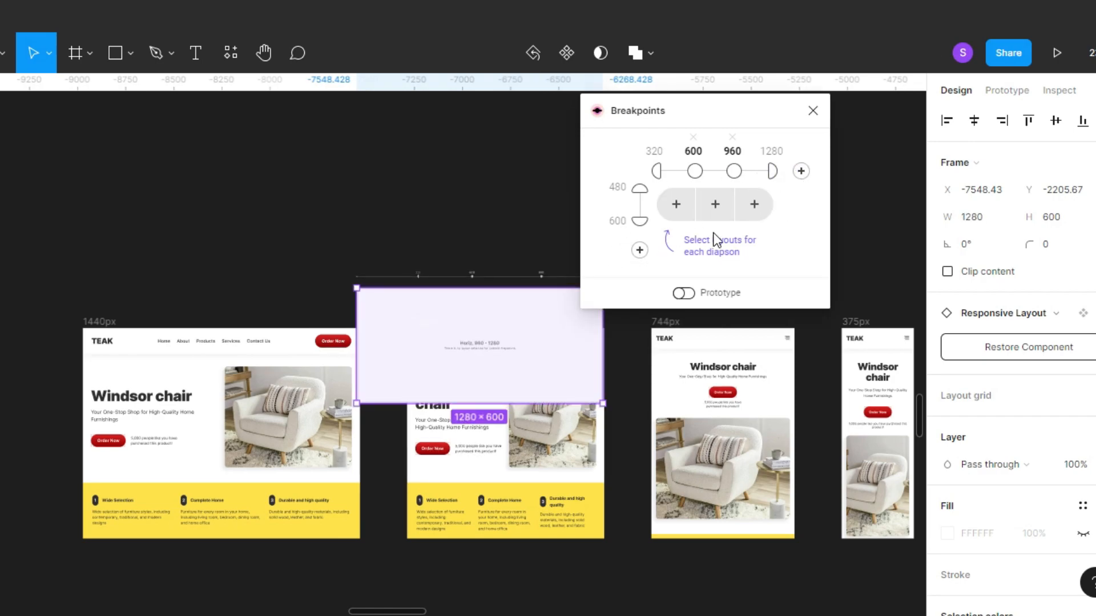
{"action": "left_click", "coordinate": [801, 171]}
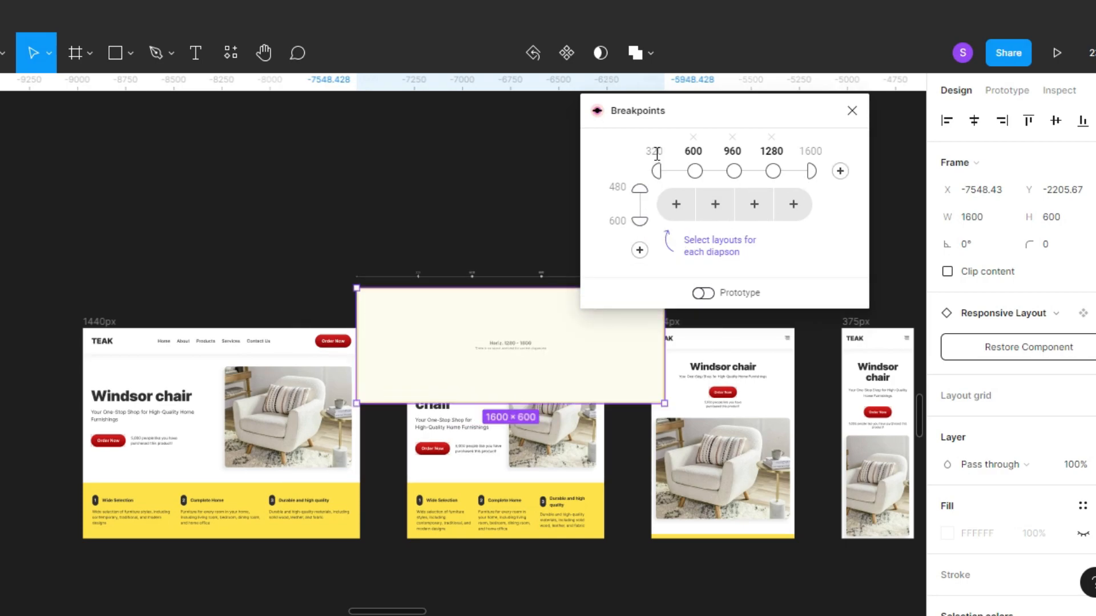
Set the adaptive layout's minimum width to 375 and move the Breakpoints window away from the layout.
{"action": "double_click", "coordinate": [654, 150]}
{"action": "key", "text": "Tab"}
{"action": "left_click_drag", "start_coordinate": [751, 115], "coordinate": [420, 110]}
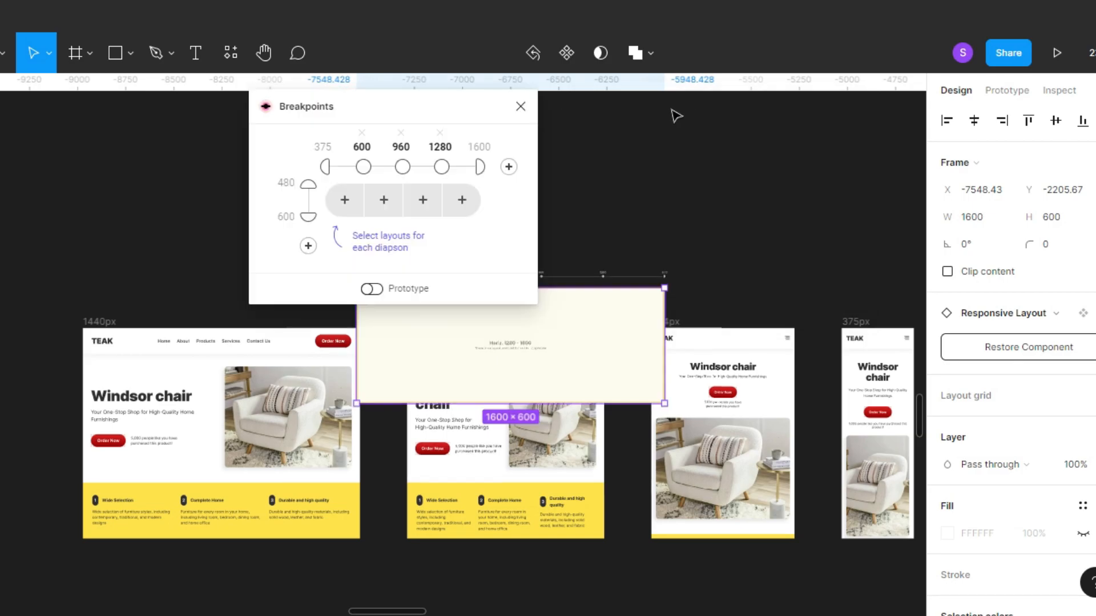
{"action": "left_click_drag", "start_coordinate": [351, 108], "coordinate": [219, 111]}
{"action": "left_click", "coordinate": [454, 328]}
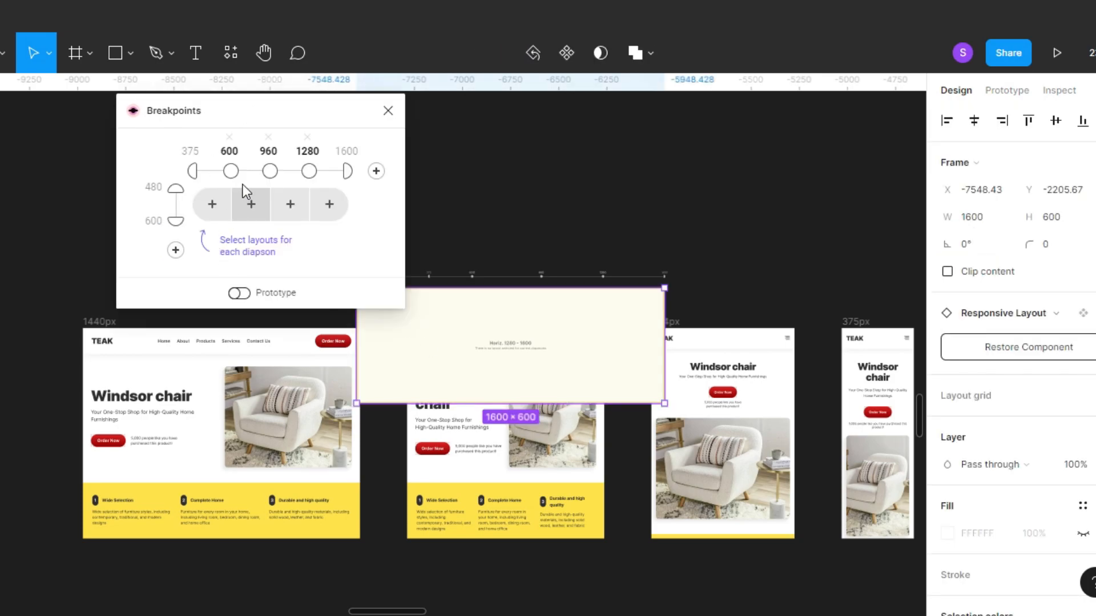
Set the first horizontal breakpoint of the adaptive layout to 744.
{"action": "left_click", "coordinate": [231, 172]}
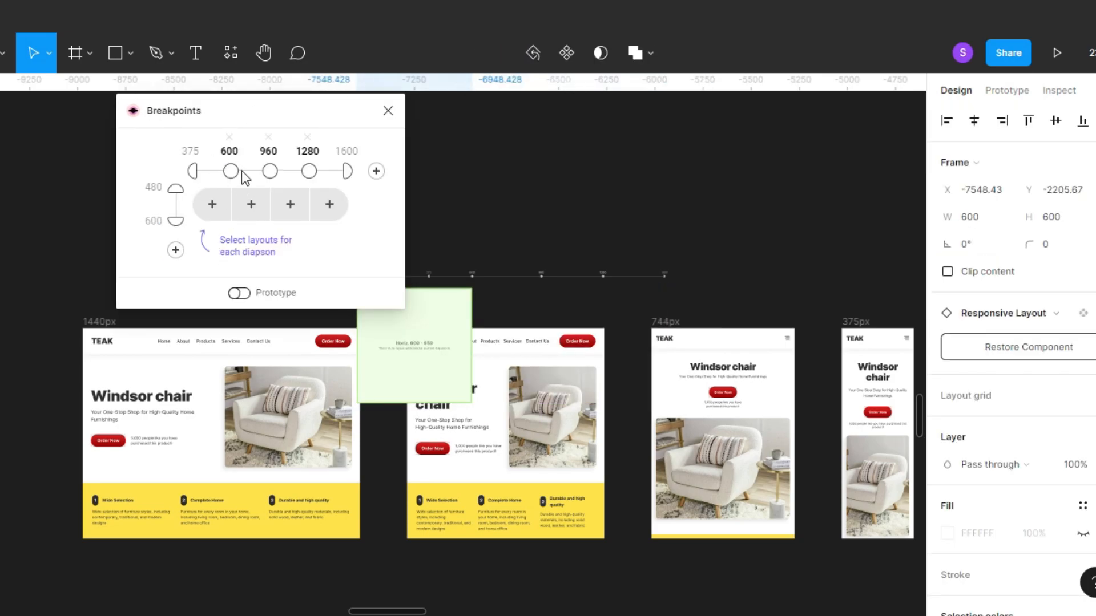
{"action": "double_click", "coordinate": [231, 152]}
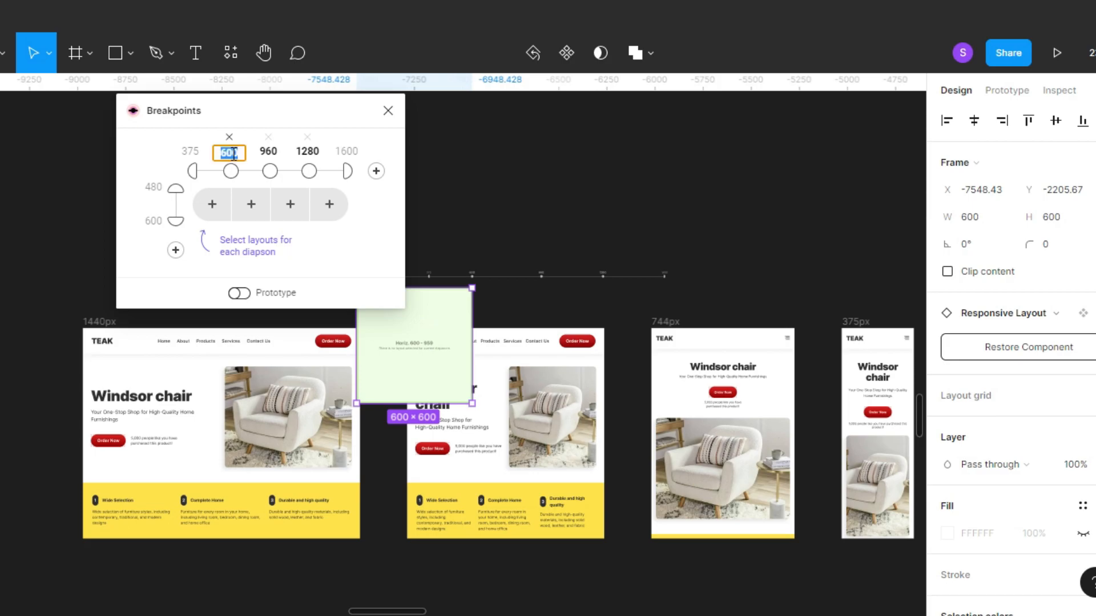
{"action": "type", "text": "744"}
{"action": "key", "text": "Return"}
Set the second horizontal breakpoint to 1024 and the third to 1440.
{"action": "left_click", "coordinate": [271, 151]}
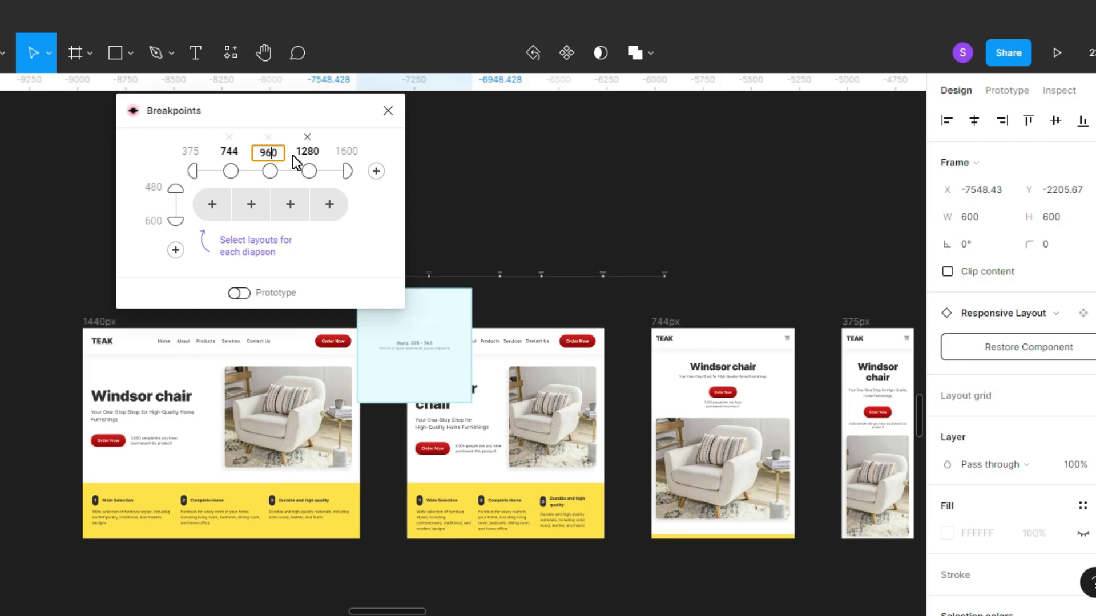
{"action": "type", "text": "1024"}
{"action": "key", "text": "Return"}
{"action": "double_click", "coordinate": [308, 152]}
{"action": "type", "text": "144"}
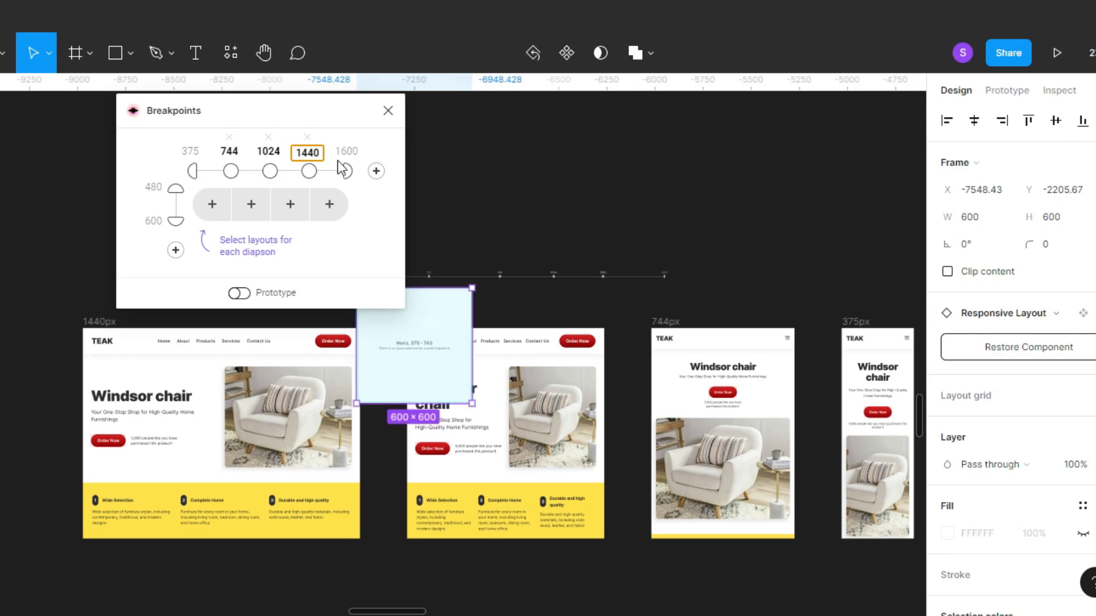
{"action": "type", "text": "0"}
{"action": "key", "text": "Return"}
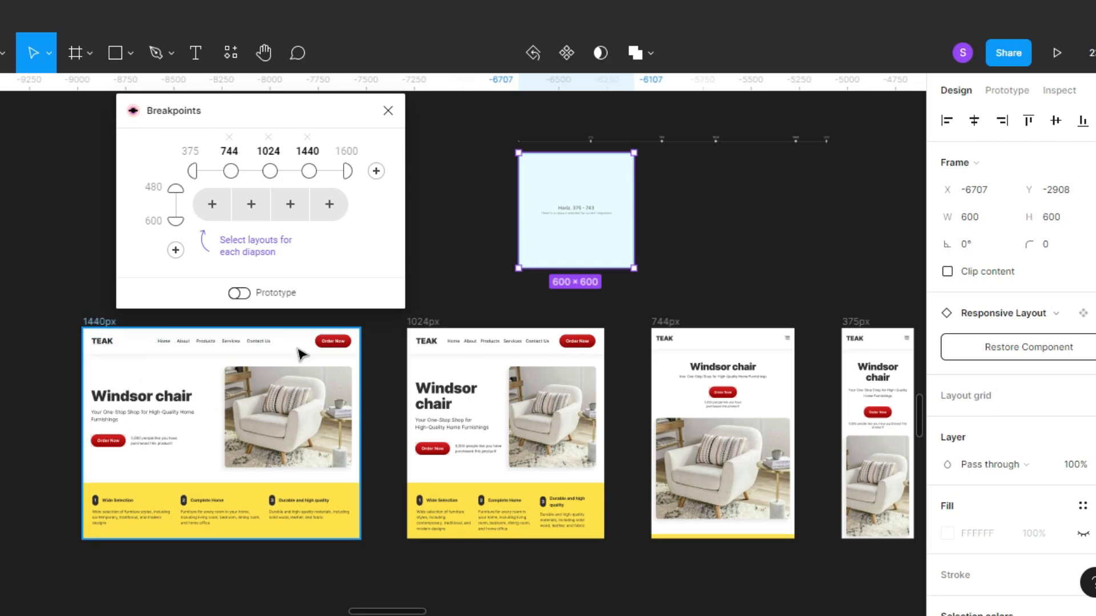
Assign the 375px frame as master layout for the 375–743 range and the 744px frame for the 744–1023 range.
{"action": "left_click", "coordinate": [191, 172]}
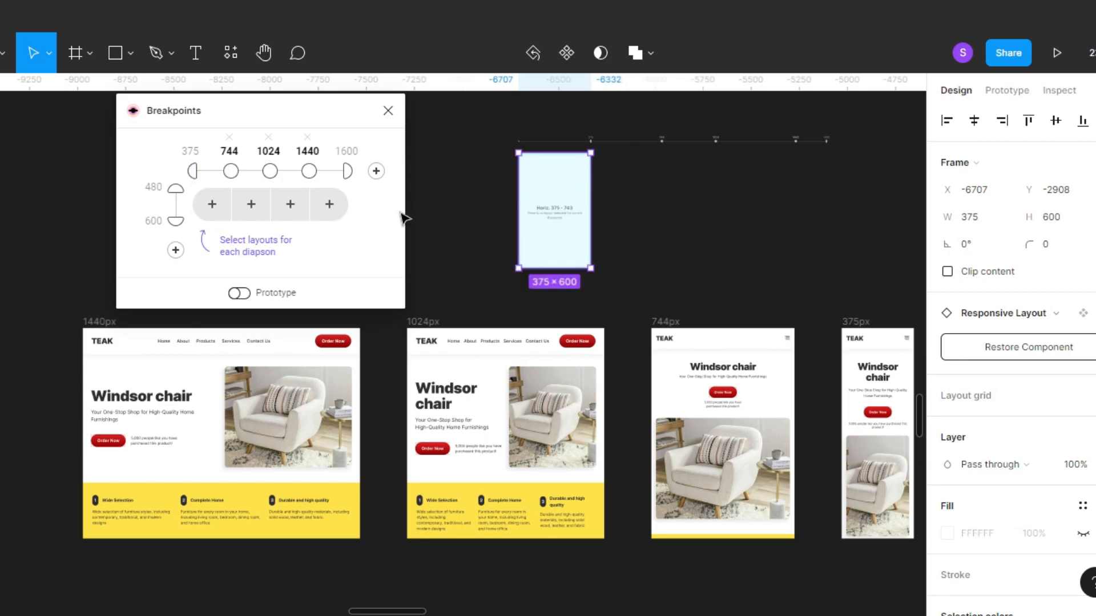
{"action": "left_click", "coordinate": [205, 209]}
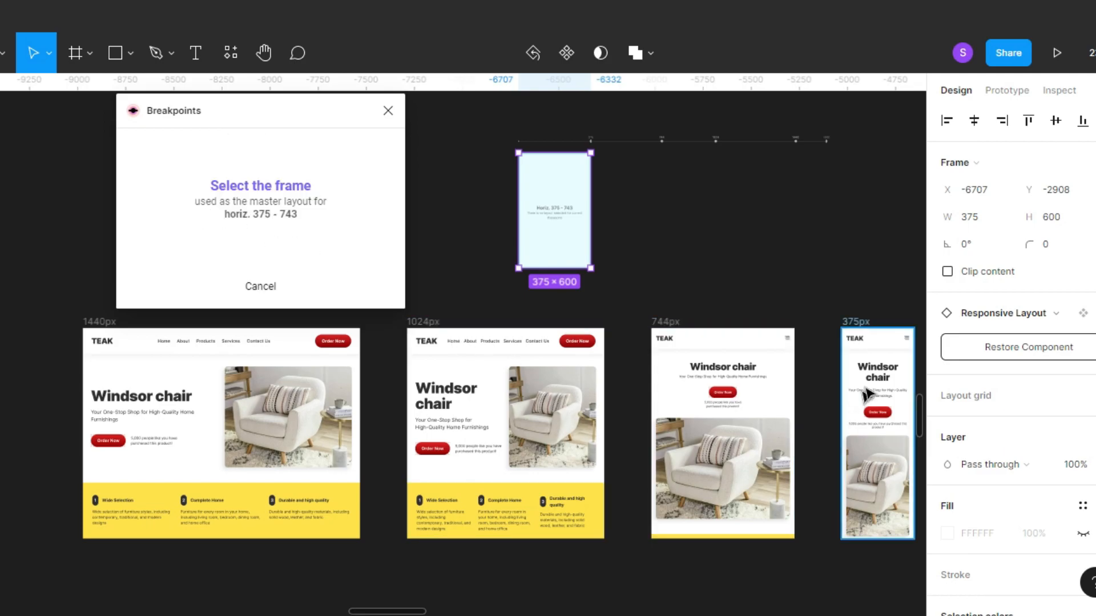
{"action": "left_click", "coordinate": [853, 321]}
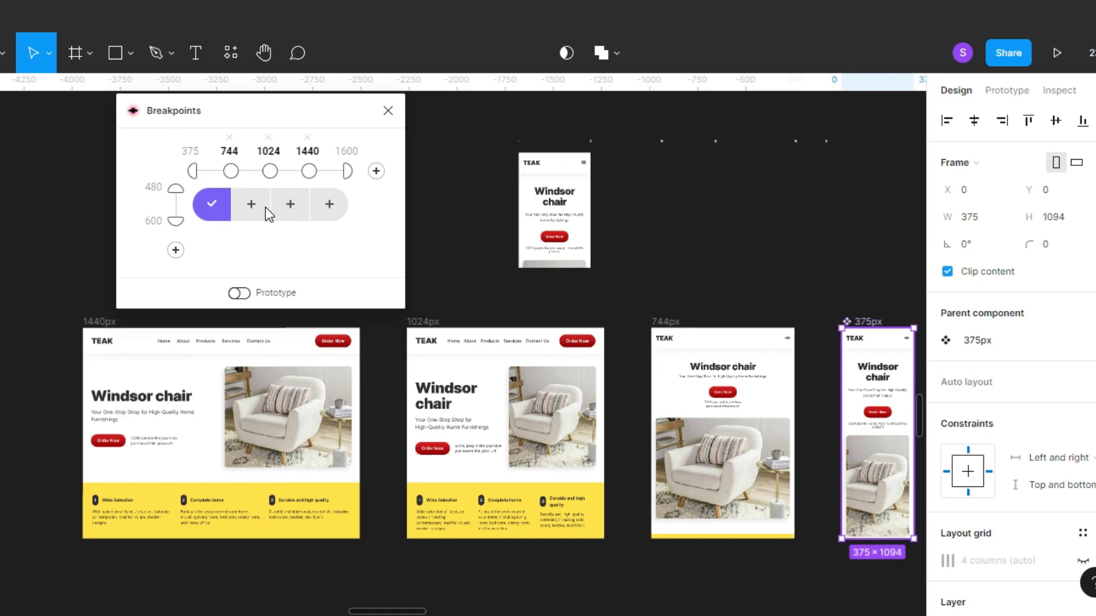
{"action": "left_click", "coordinate": [232, 170]}
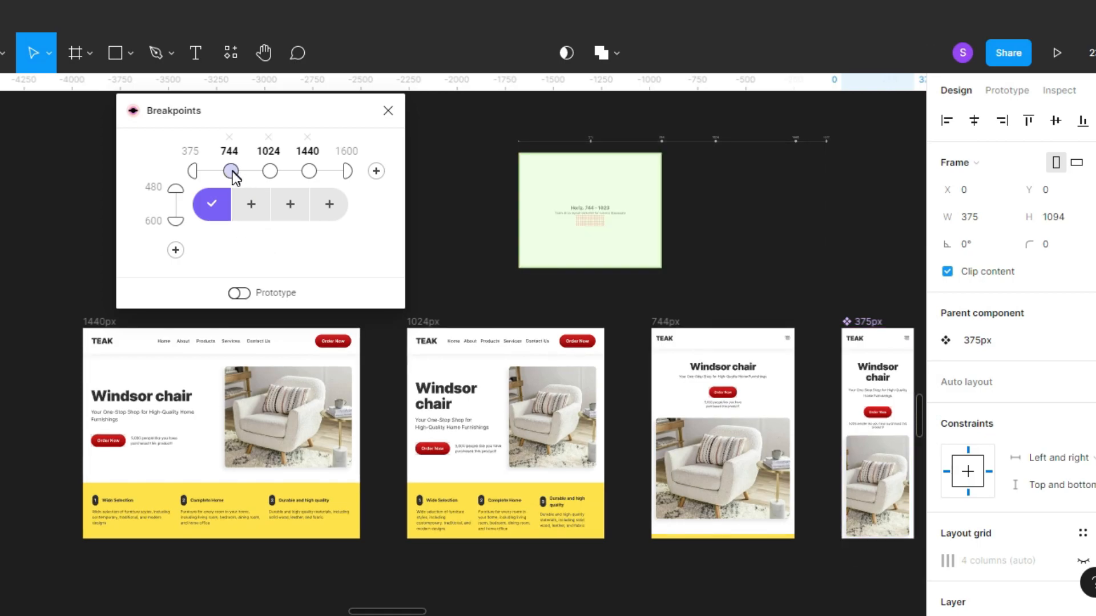
{"action": "left_click", "coordinate": [252, 207]}
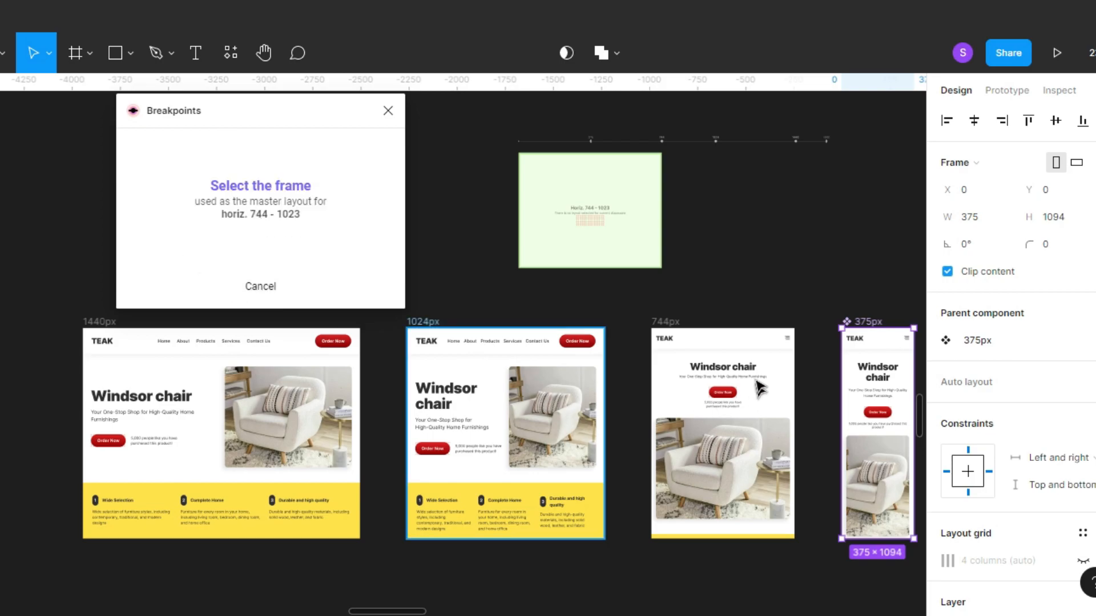
{"action": "left_click", "coordinate": [672, 324]}
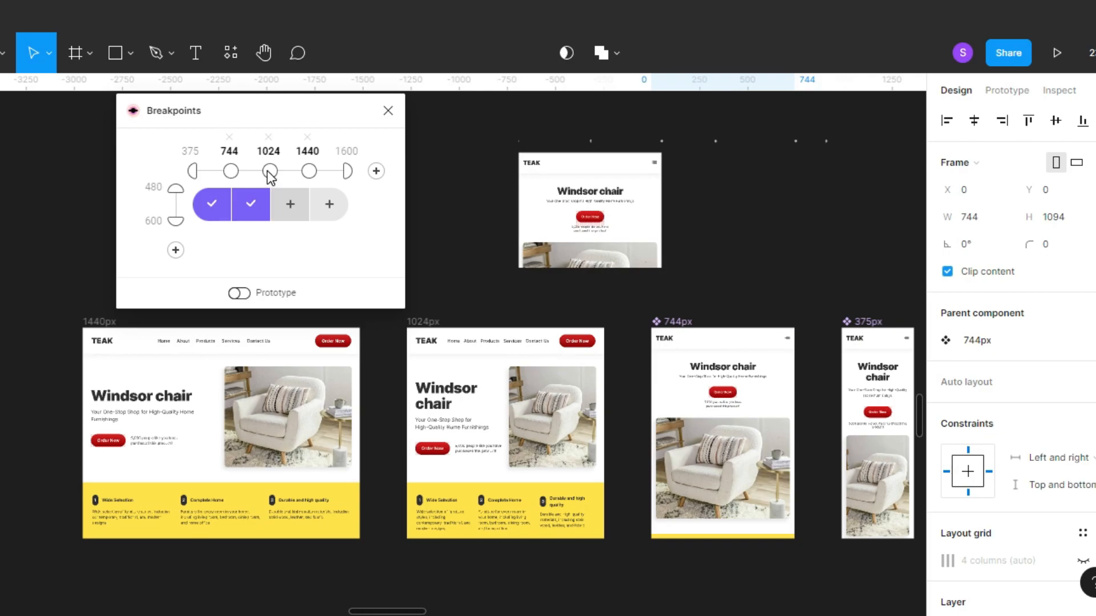
Assign the 1024px frame as master layout for the 1024–1439 range and the 1440px frame for the 1440–1600 range.
{"action": "left_click", "coordinate": [291, 206]}
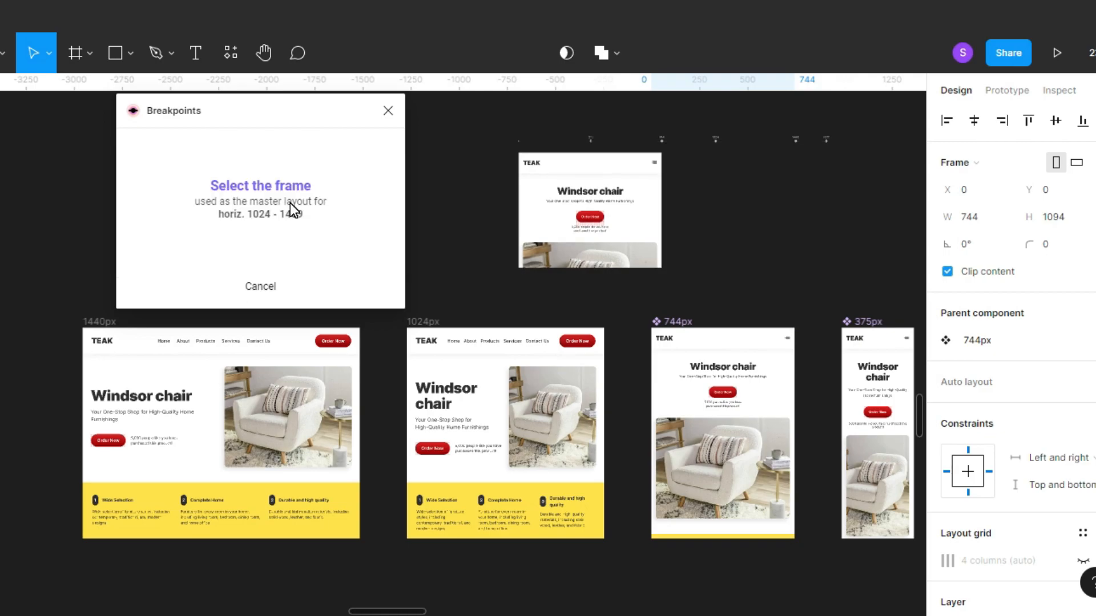
{"action": "left_click", "coordinate": [429, 323]}
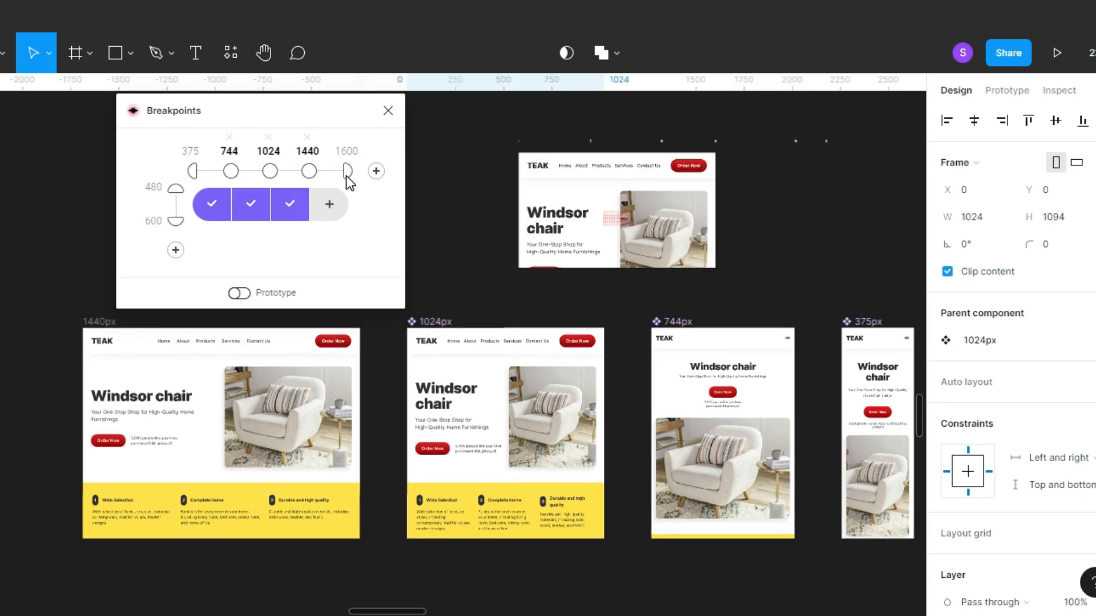
{"action": "left_click", "coordinate": [309, 171]}
{"action": "left_click", "coordinate": [329, 203]}
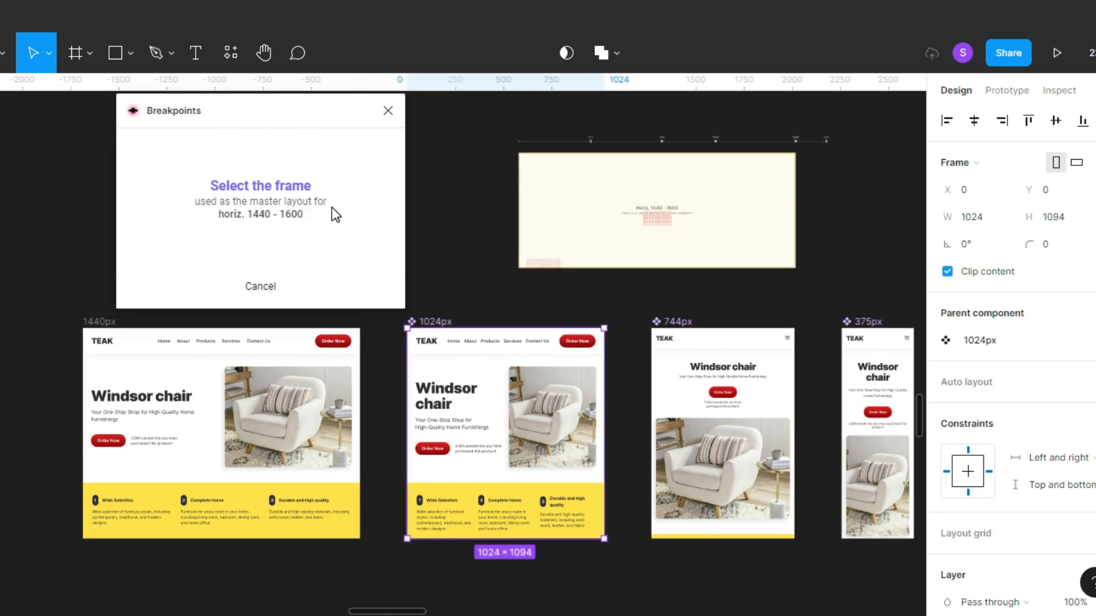
{"action": "left_click", "coordinate": [107, 322]}
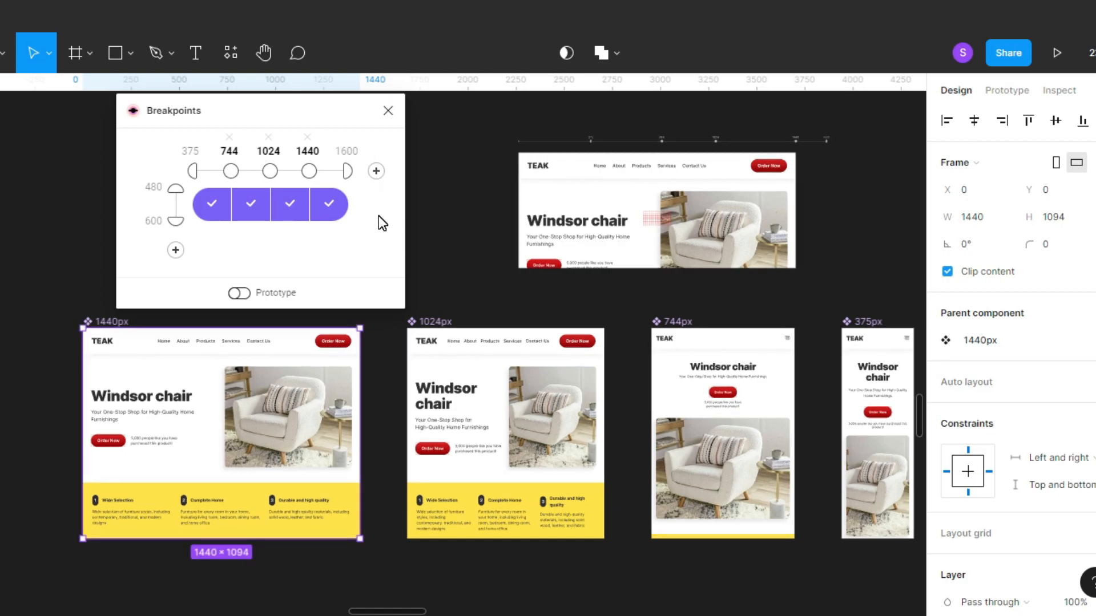
Close the Breakpoints plugin and move the four master frames away from the responsive layout.
{"action": "left_click_drag", "start_coordinate": [338, 115], "coordinate": [212, 113]}
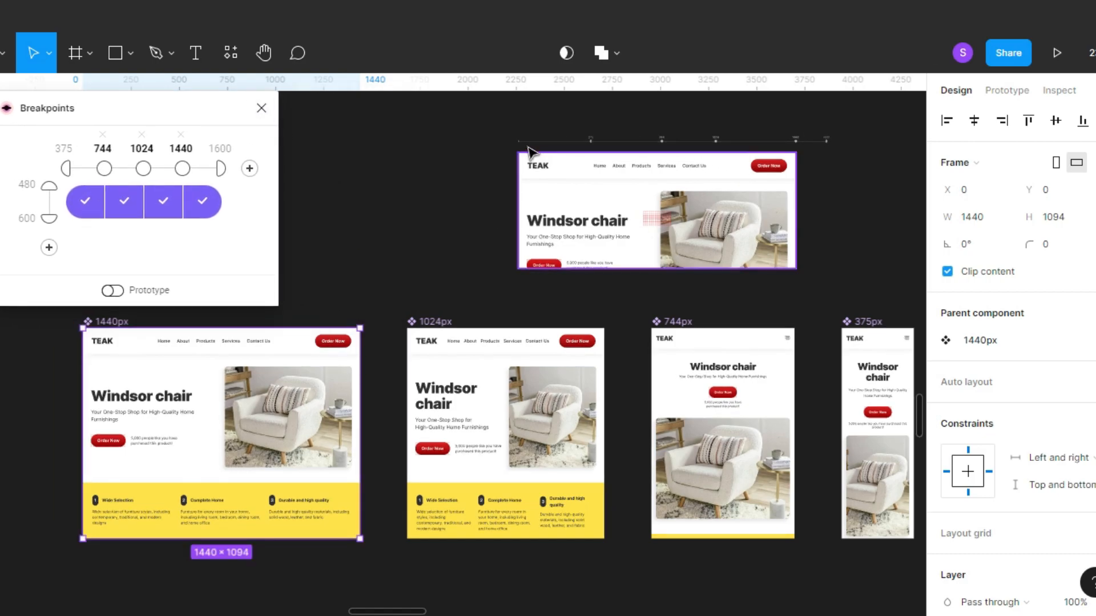
{"action": "scroll", "coordinate": [586, 288], "scroll_direction": "down", "scroll_amount": 1}
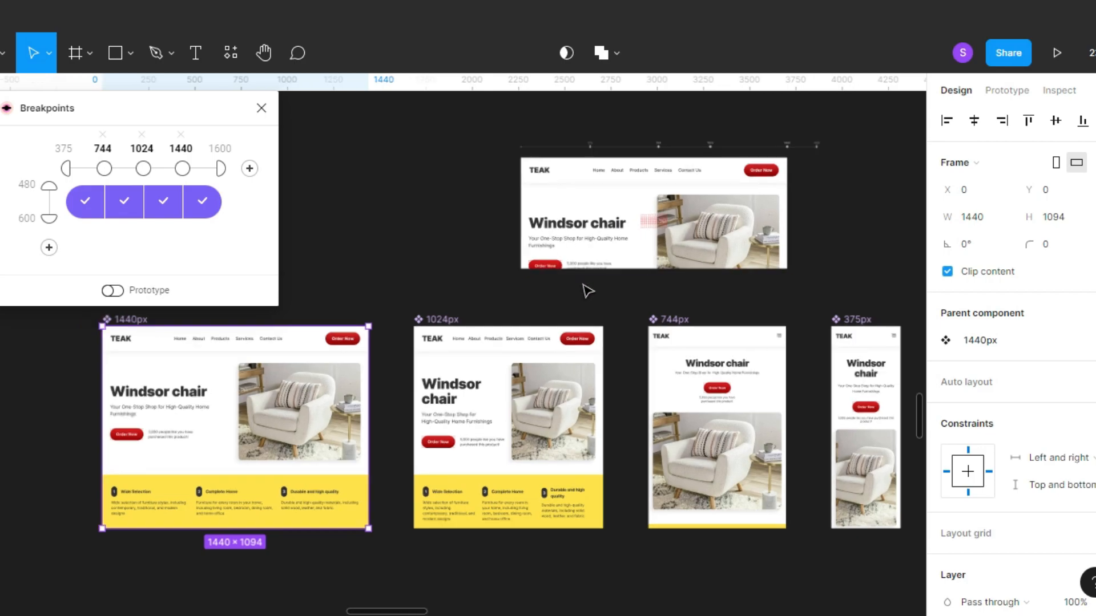
{"action": "scroll", "coordinate": [586, 288], "scroll_direction": "down", "scroll_amount": 2}
{"action": "left_click", "coordinate": [363, 292]}
{"action": "left_click", "coordinate": [314, 299]}
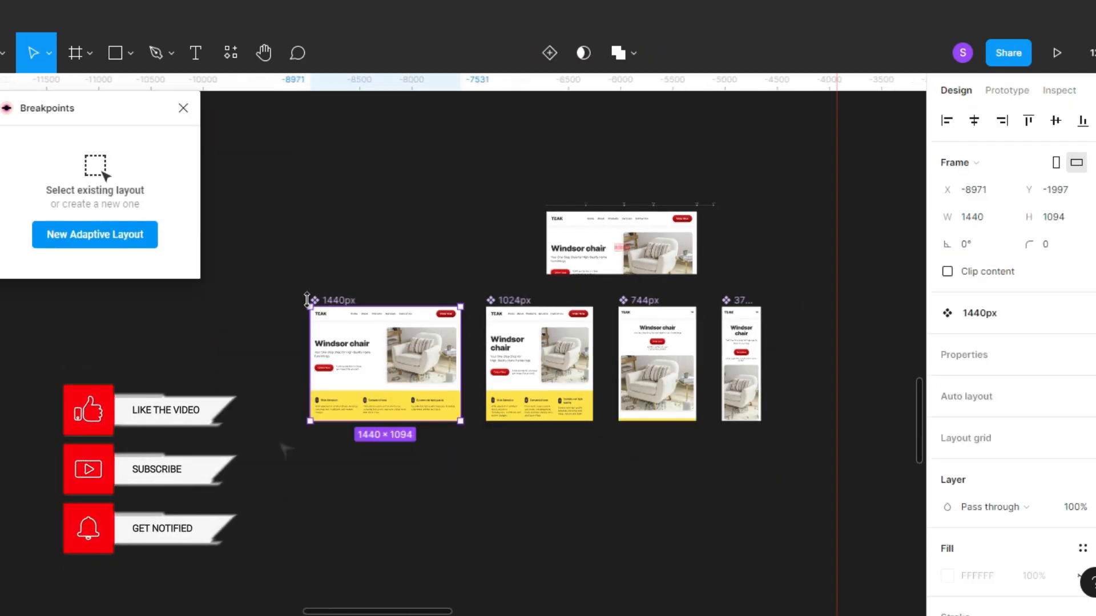
{"action": "left_click", "coordinate": [261, 108]}
{"action": "left_click_drag", "start_coordinate": [293, 294], "coordinate": [772, 422]}
{"action": "left_click_drag", "start_coordinate": [347, 301], "coordinate": [12, 194]}
Select the responsive layout and hide the editor interface around the canvas.
{"action": "left_click", "coordinate": [660, 251]}
{"action": "scroll", "coordinate": [661, 252], "scroll_direction": "up", "scroll_amount": 5}
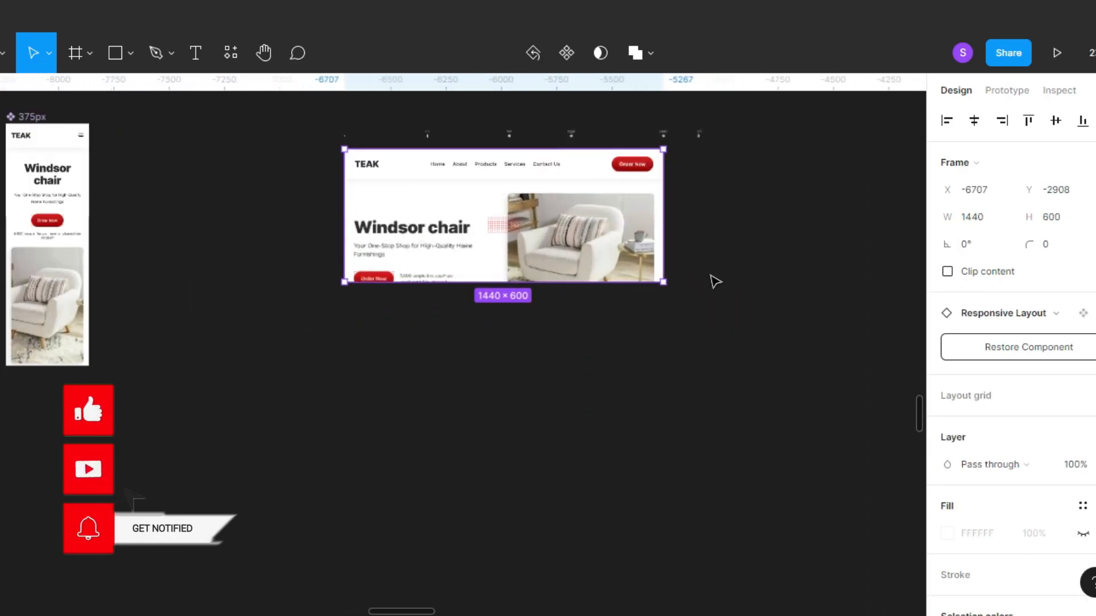
{"action": "scroll", "coordinate": [514, 297], "scroll_direction": "left", "scroll_amount": 2}
{"action": "scroll", "coordinate": [548, 242], "scroll_direction": "up", "scroll_amount": 3}
{"action": "key", "text": "ctrl+backslash"}
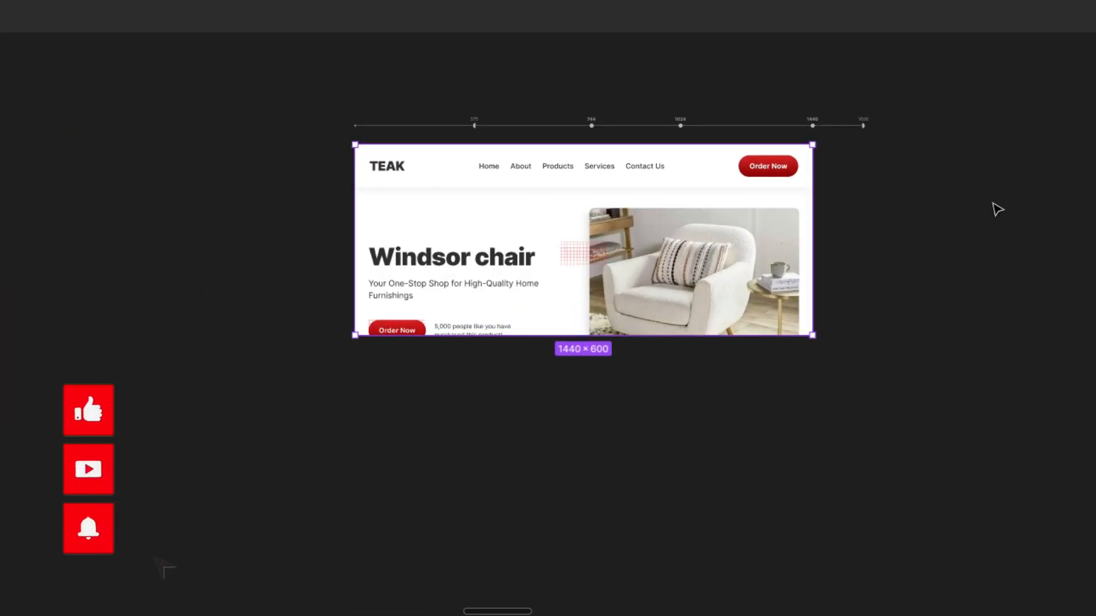
Stretch the responsive layout downward to about 3300 px high so the whole page down to the footer fits.
{"action": "left_click_drag", "start_coordinate": [574, 356], "coordinate": [574, 561]}
{"action": "scroll", "coordinate": [574, 561], "scroll_direction": "down", "scroll_amount": 5}
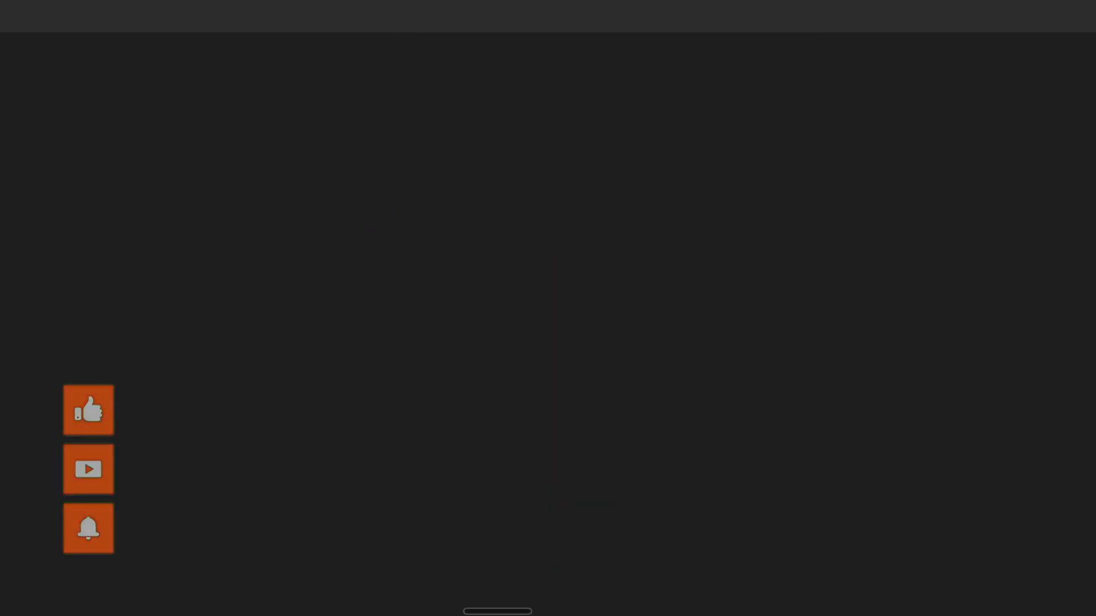
{"action": "left_click_drag", "start_coordinate": [650, 558], "coordinate": [656, 565]}
{"action": "scroll", "coordinate": [657, 565], "scroll_direction": "down", "scroll_amount": 5}
{"action": "scroll", "coordinate": [687, 394], "scroll_direction": "up", "scroll_amount": 2}
{"action": "left_click_drag", "start_coordinate": [688, 394], "coordinate": [679, 615]}
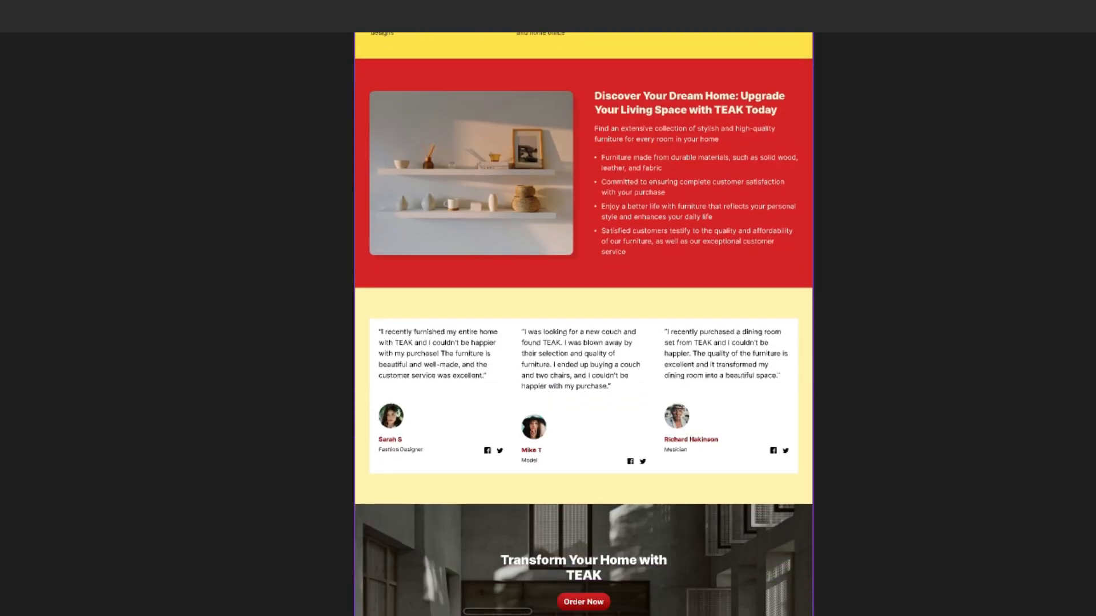
{"action": "scroll", "coordinate": [653, 176], "scroll_direction": "down", "scroll_amount": 8}
{"action": "left_click_drag", "start_coordinate": [660, 289], "coordinate": [664, 307]}
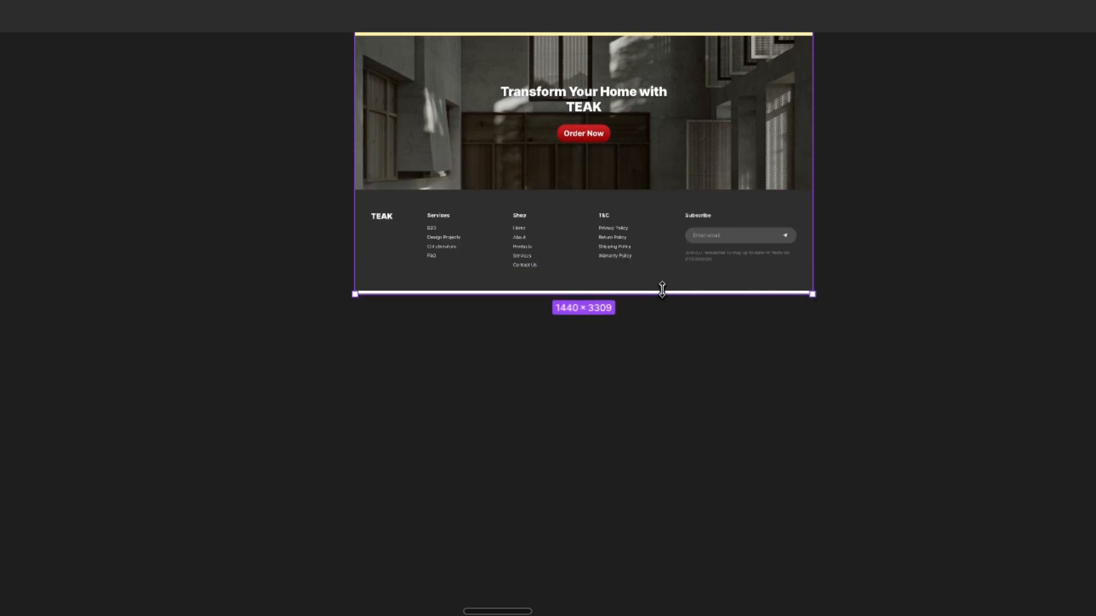
Widen the responsive layout evenly on both sides beyond 1440 px to test how its content adapts.
{"action": "scroll", "coordinate": [662, 291], "scroll_direction": "up", "scroll_amount": 20}
{"action": "scroll", "coordinate": [662, 291], "scroll_direction": "down", "scroll_amount": 10}
{"action": "scroll", "coordinate": [1008, 355], "scroll_direction": "right", "scroll_amount": 1}
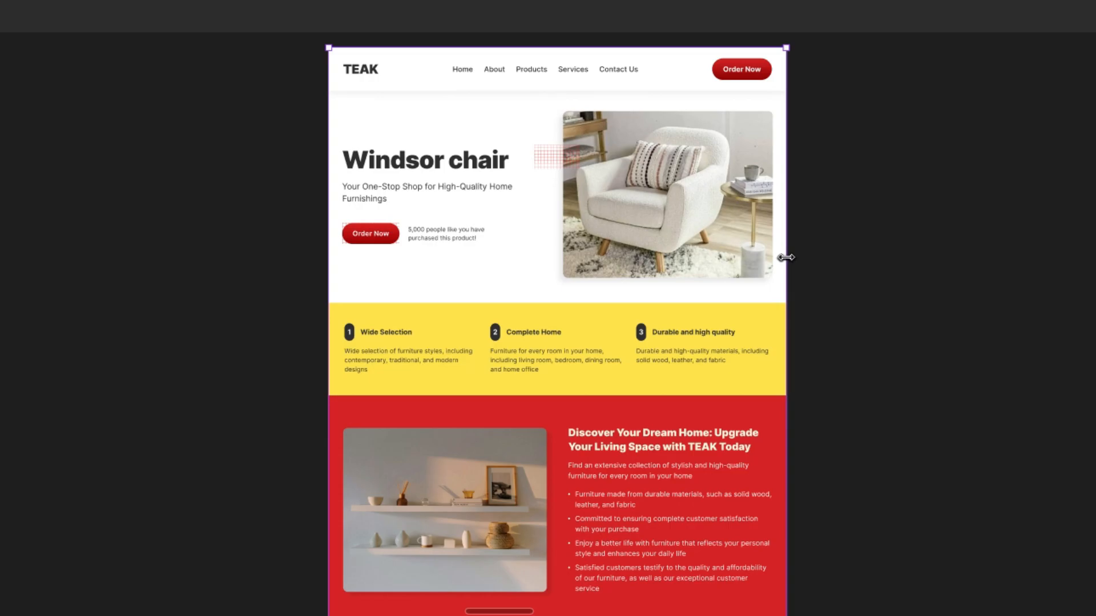
{"action": "left_click_drag", "start_coordinate": [834, 272], "coordinate": [863, 207]}
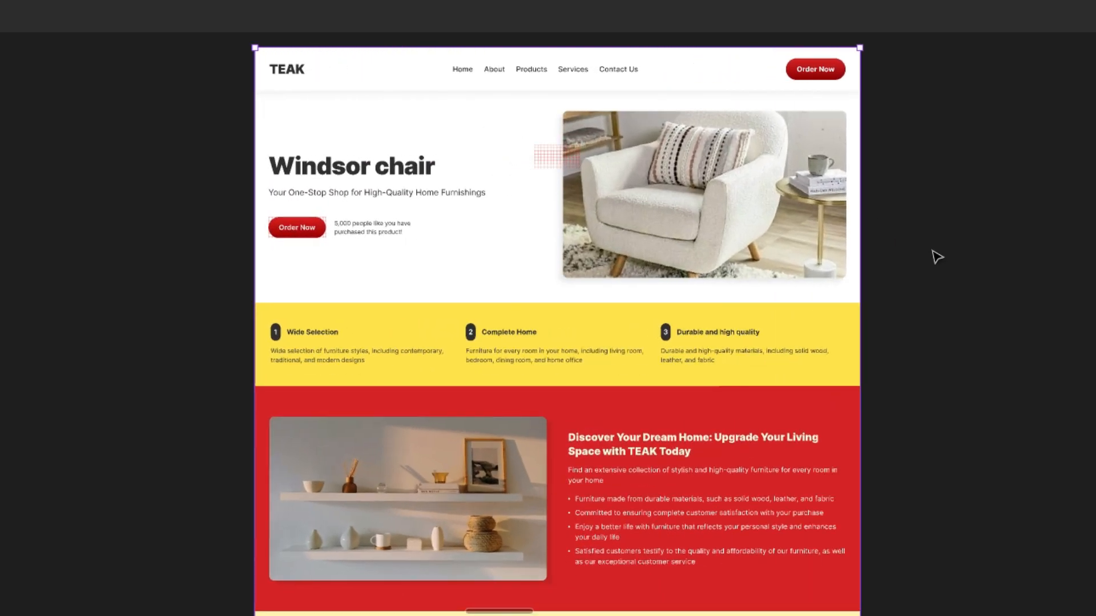